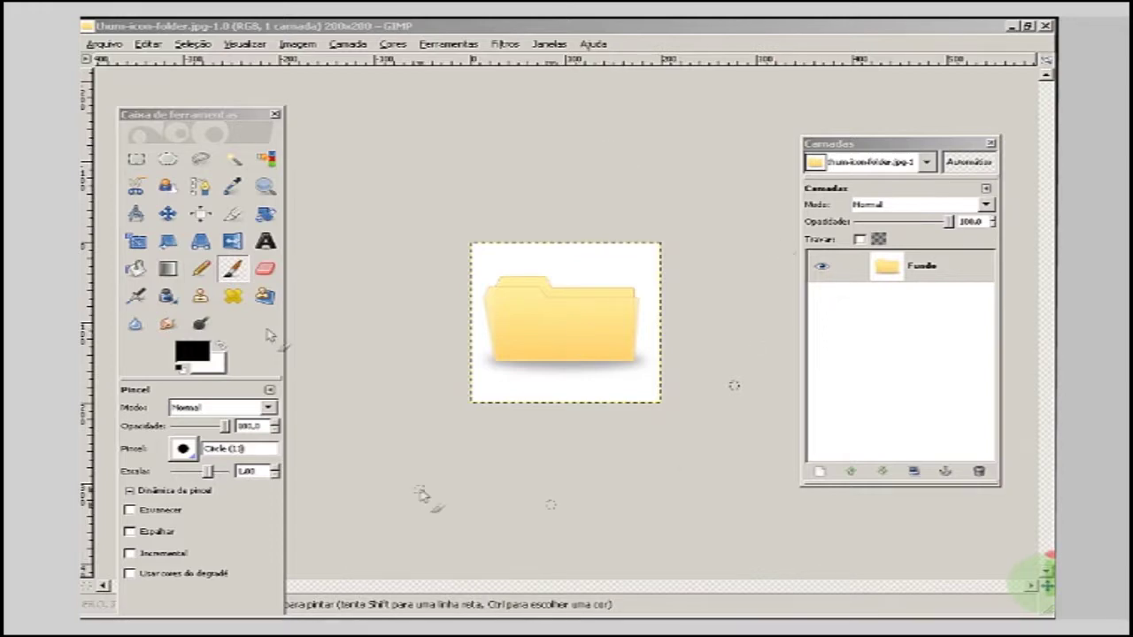
# Add a new 200 × 200 px layer with transparent fill above the folder image.
pyautogui.click(821, 477)
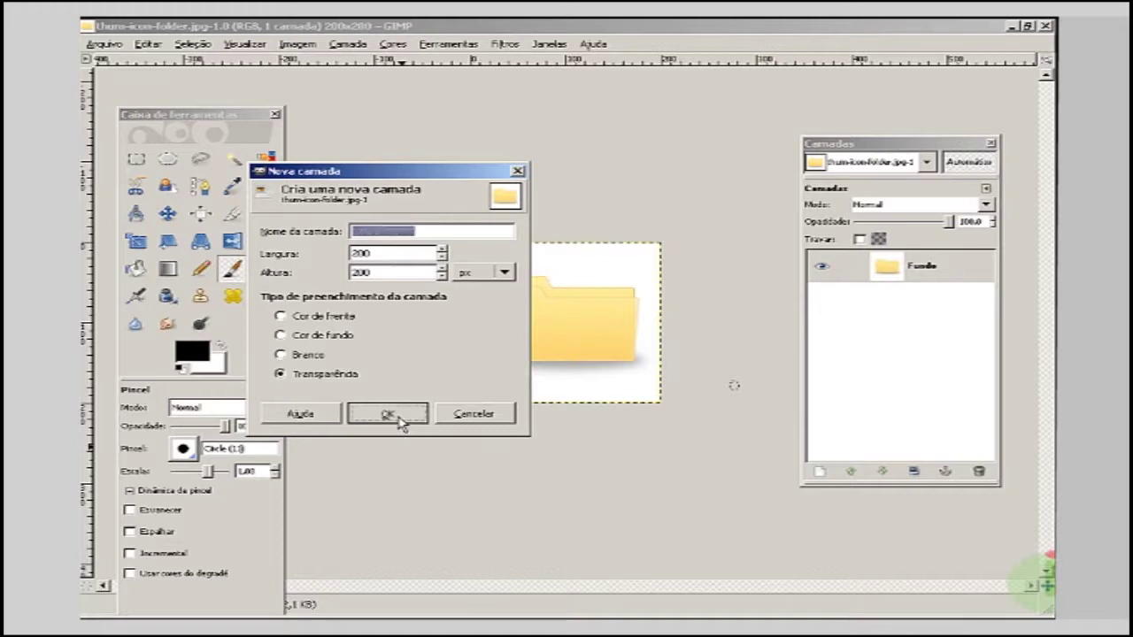
pyautogui.click(388, 415)
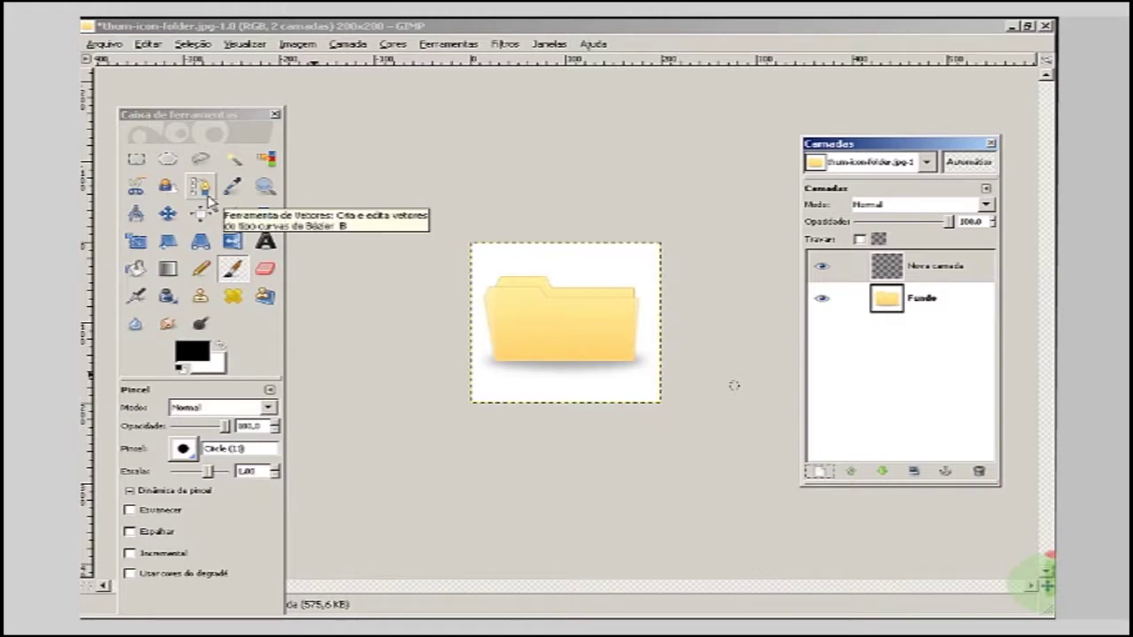
# Trace the outline of the folder's front panel with the Paths tool, including its raised tab, and return to the starting anchor.
pyautogui.click(214, 116)
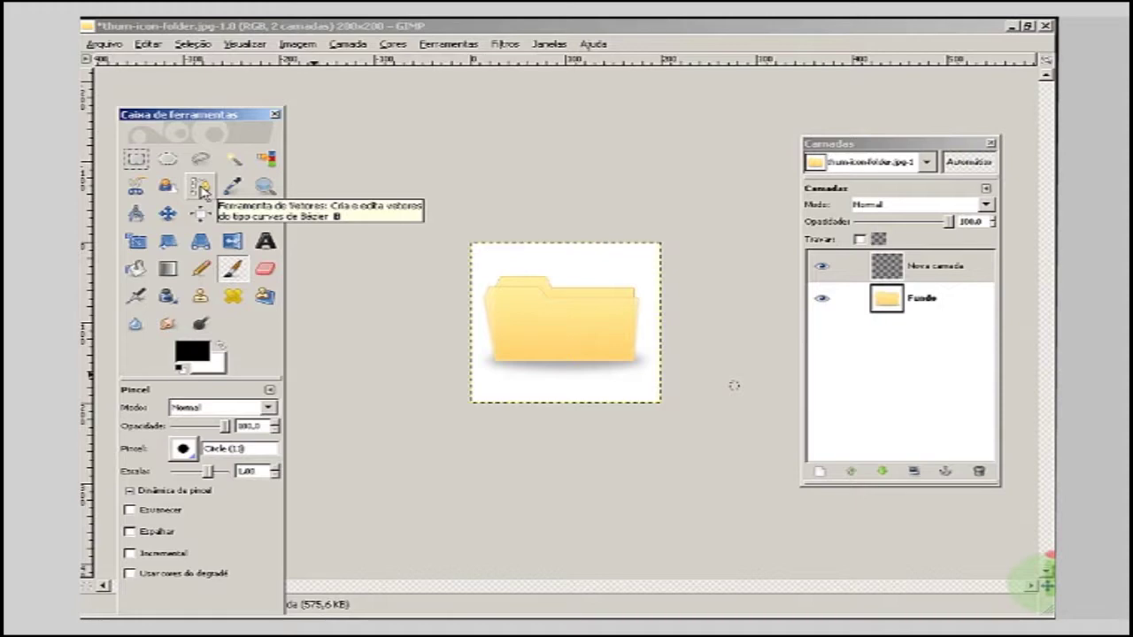
pyautogui.click(202, 187)
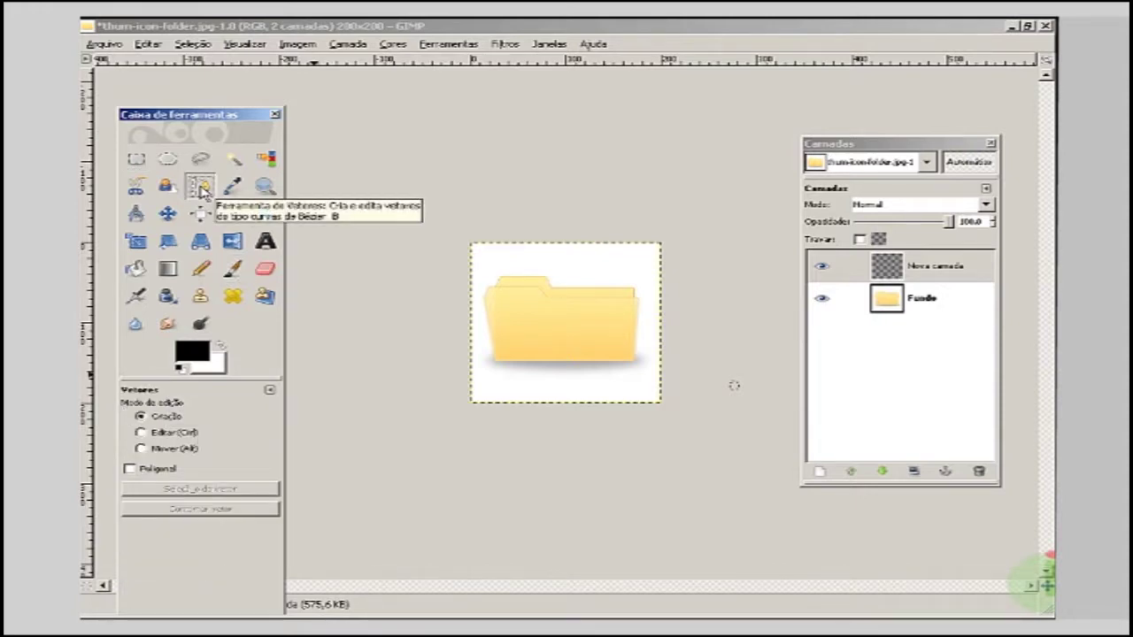
pyautogui.click(482, 297)
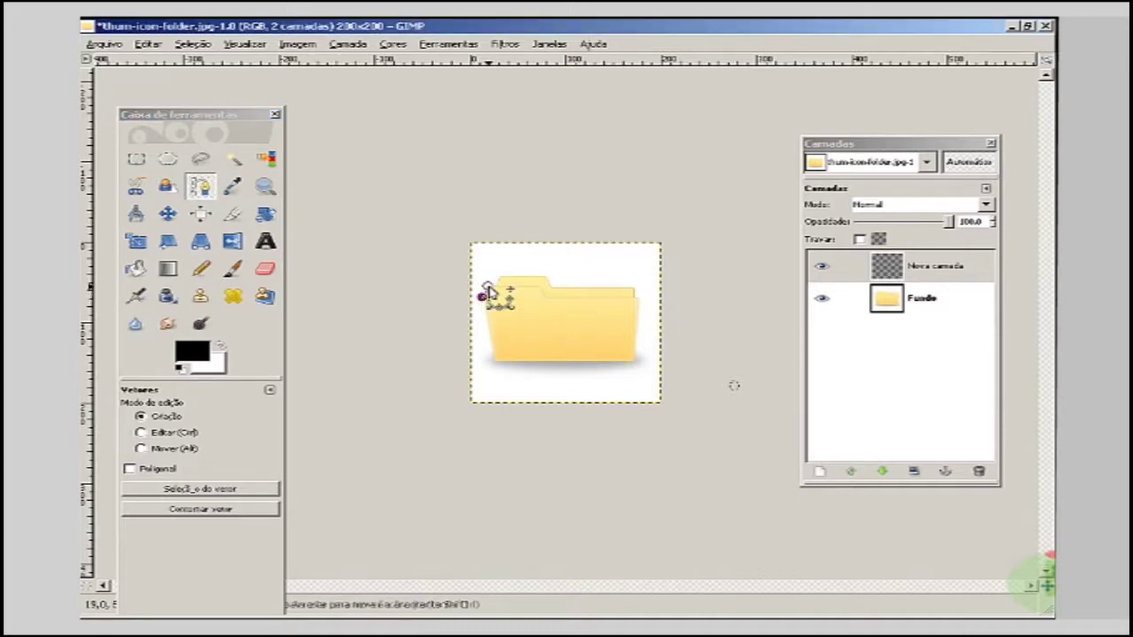
pyautogui.click(537, 286)
pyautogui.click(544, 299)
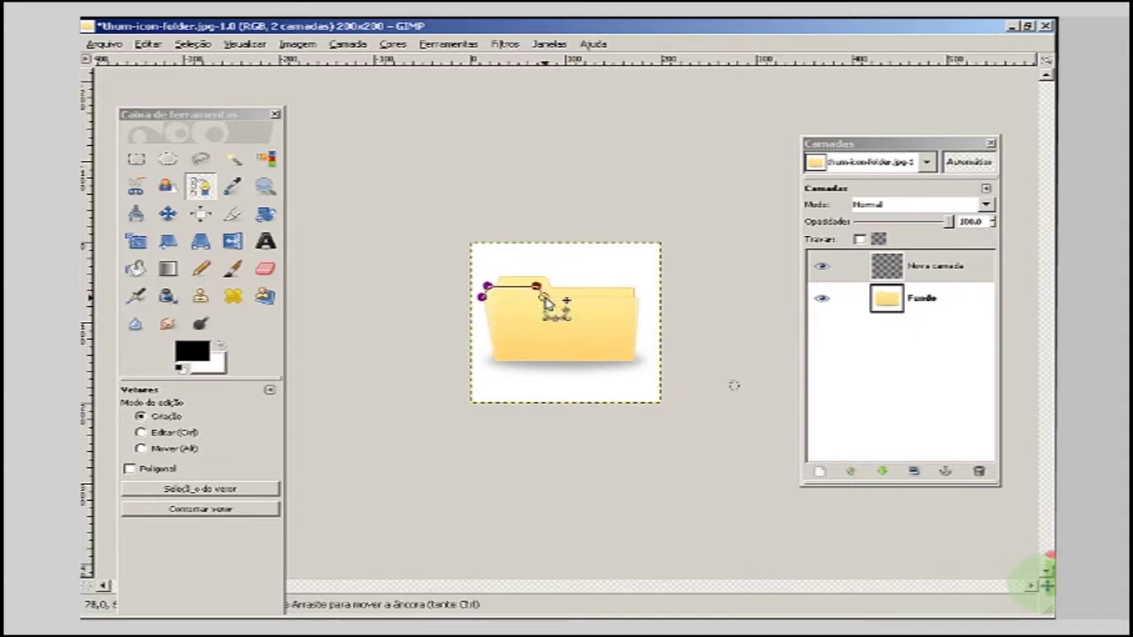
pyautogui.click(637, 298)
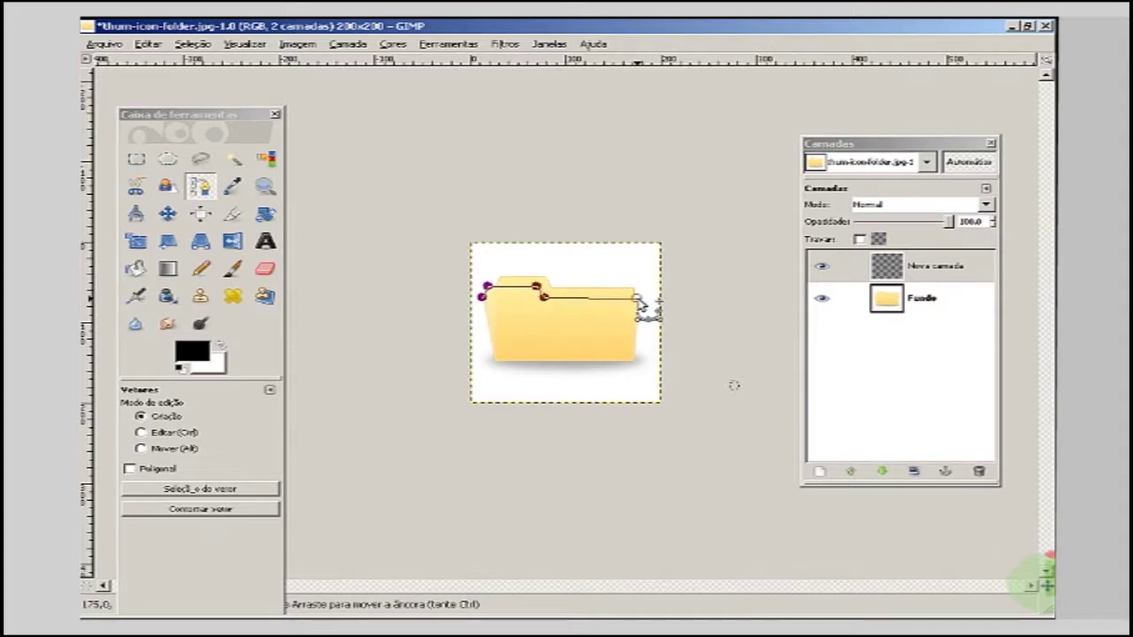
pyautogui.click(631, 359)
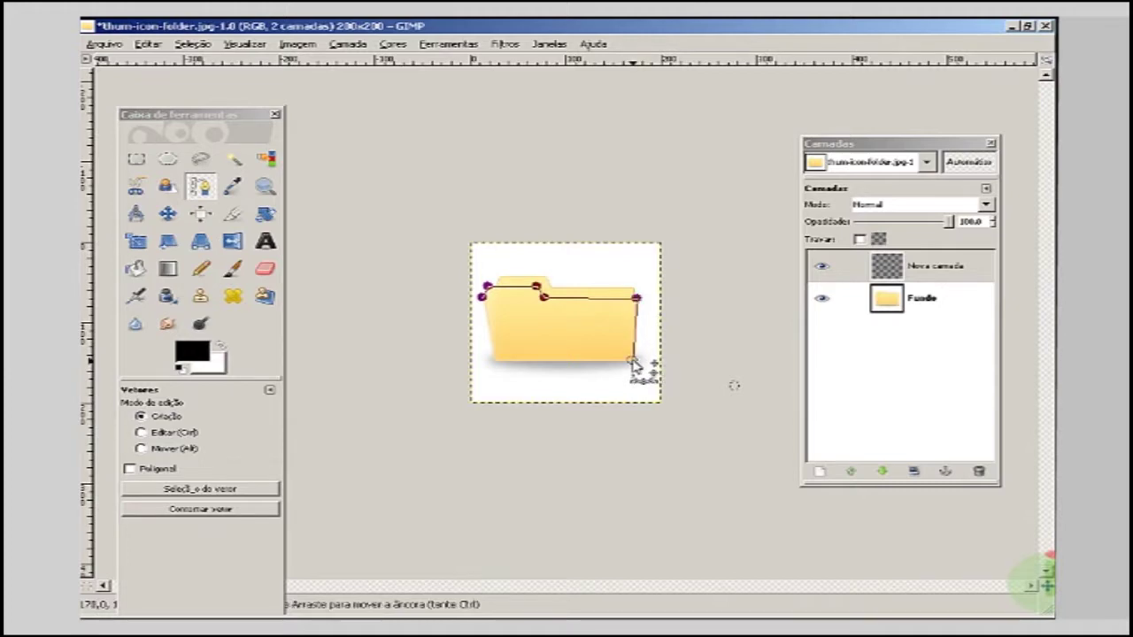
pyautogui.click(492, 359)
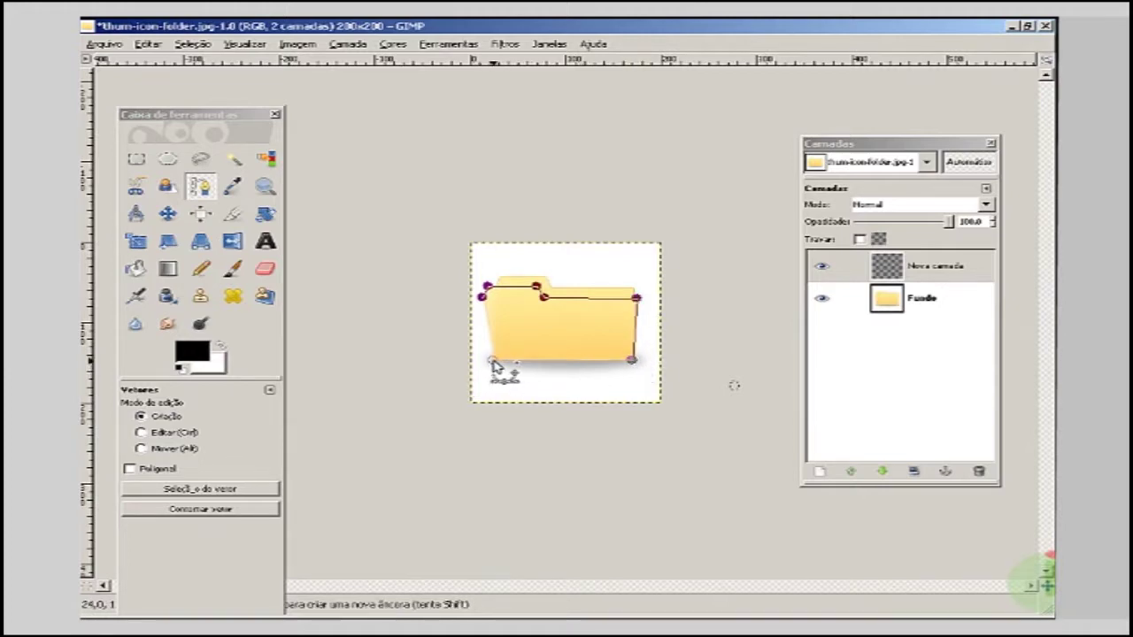
pyautogui.click(488, 328)
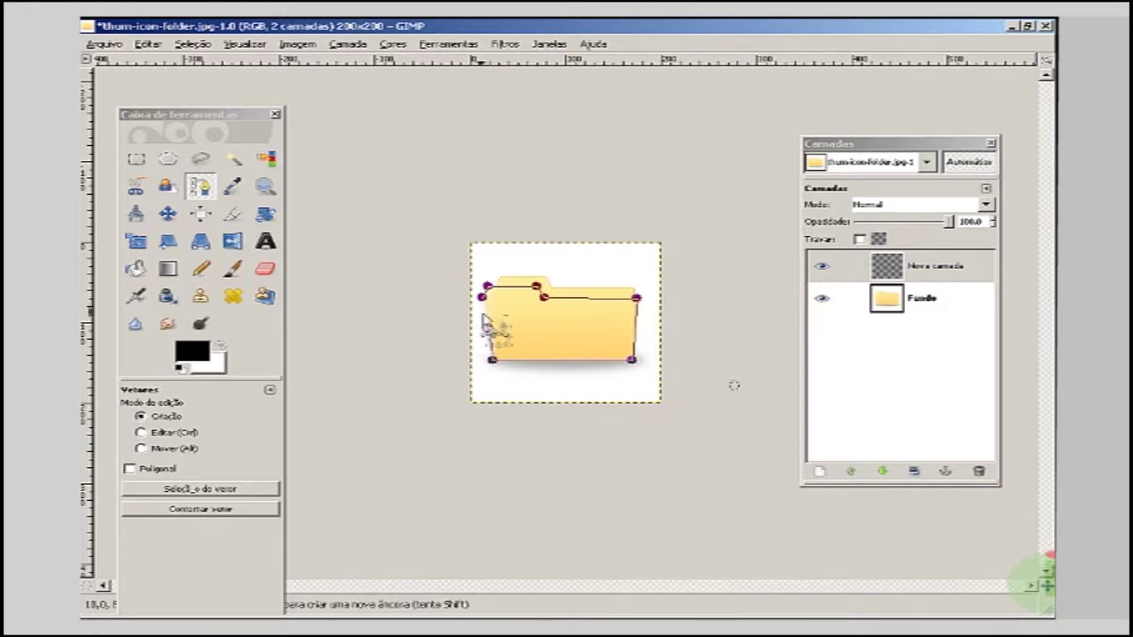
pyautogui.click(481, 298)
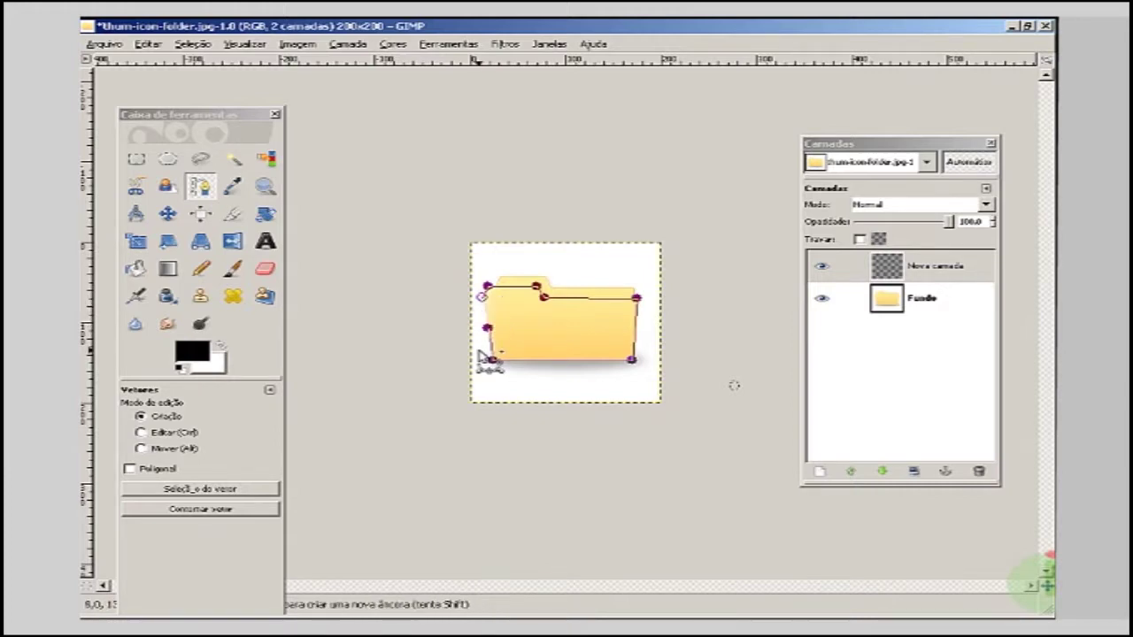
# Open the recent Channels, Paths and Undo dock and convert the folder-front path into a selection.
pyautogui.rightClick(792, 624)
pyautogui.click(825, 534)
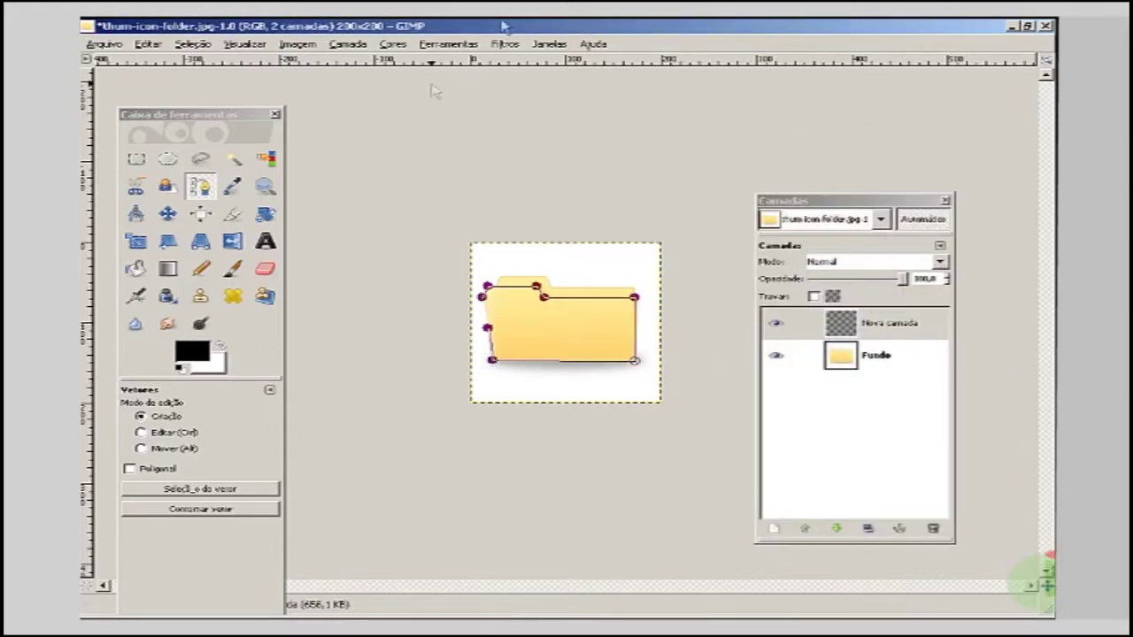
pyautogui.click(557, 43)
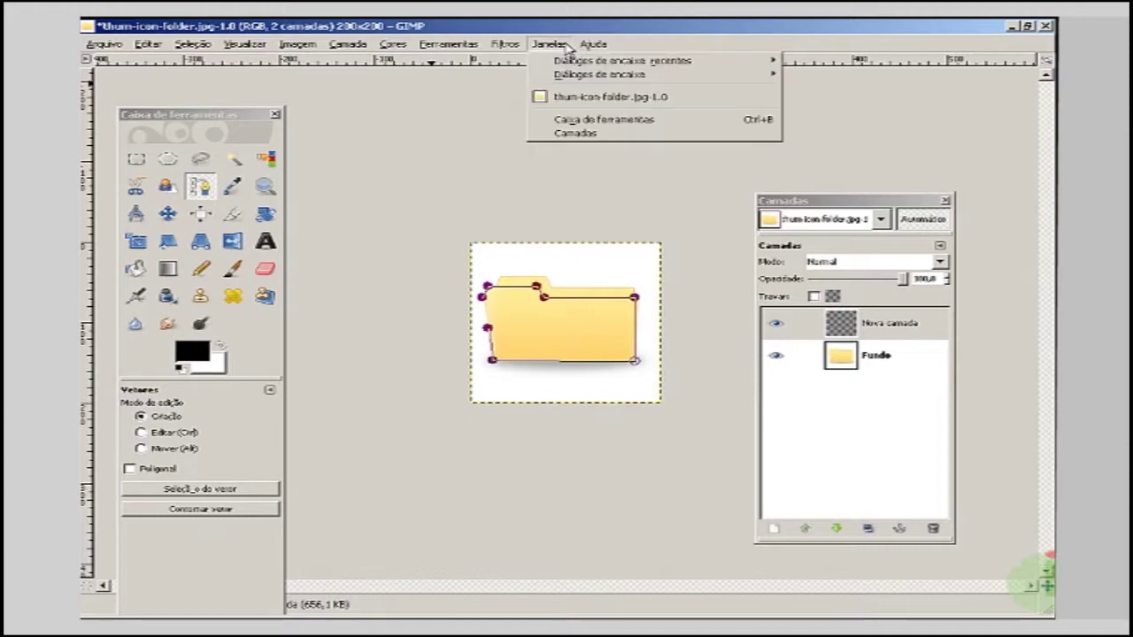
pyautogui.moveTo(573, 66)
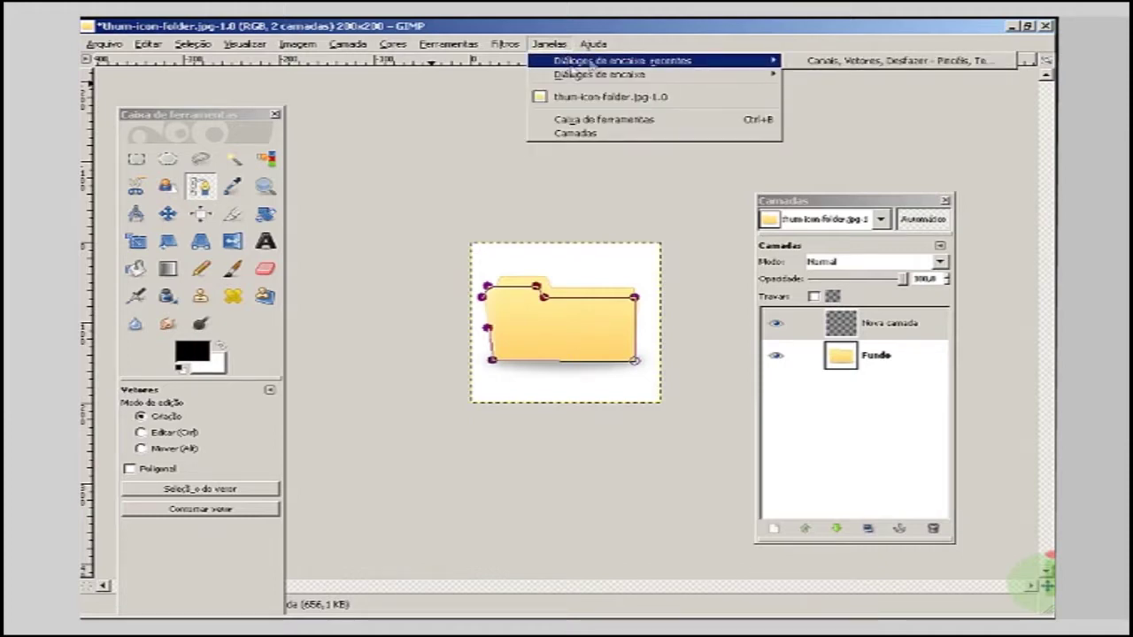
pyautogui.click(844, 62)
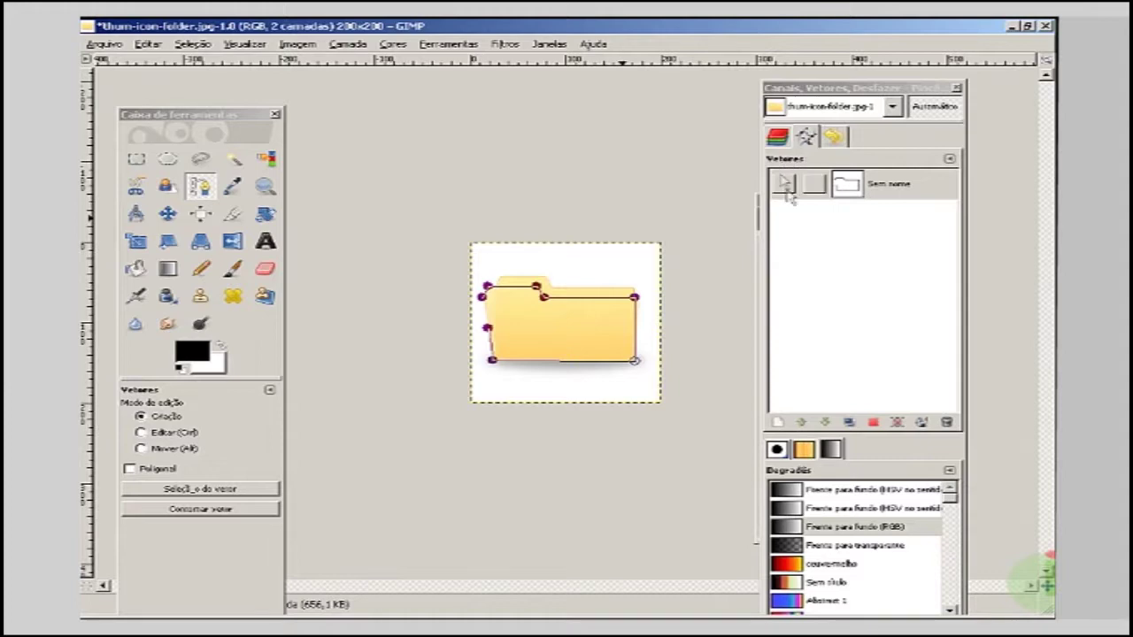
pyautogui.click(902, 193)
pyautogui.click(905, 191)
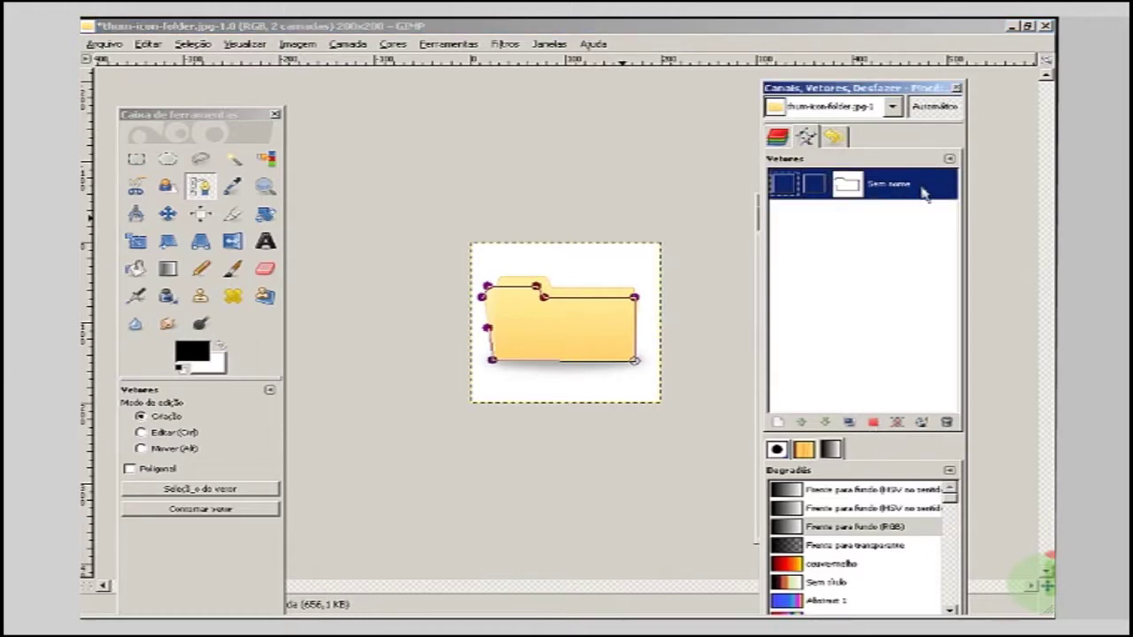
pyautogui.click(875, 423)
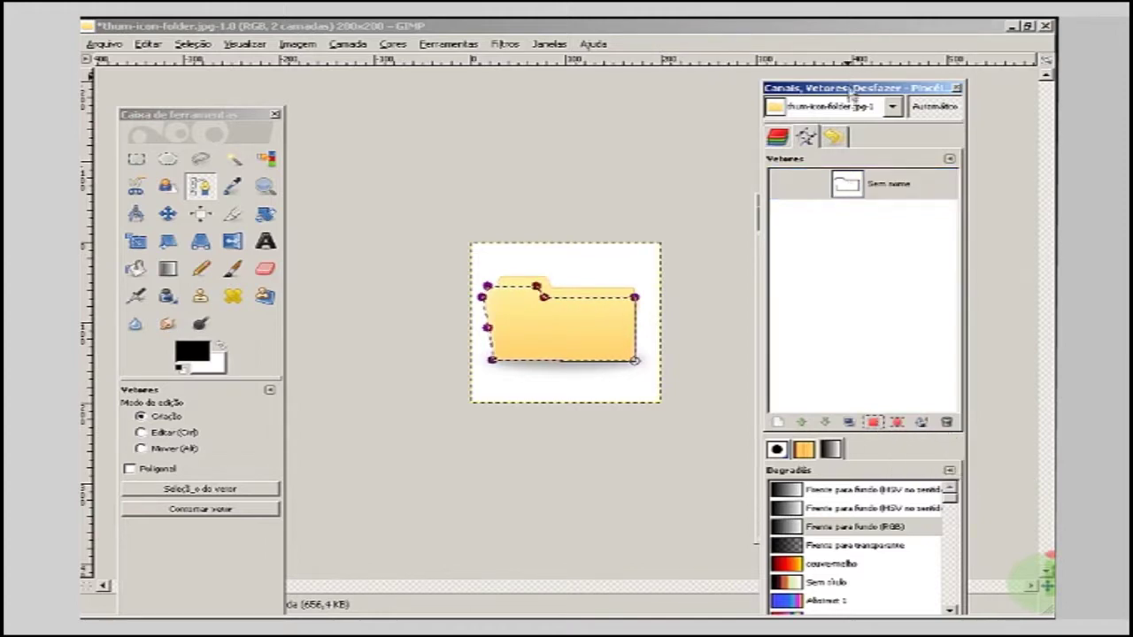
# Move the paths dock aside and bring the Layers window forward, clear of the folder image.
pyautogui.moveTo(855, 95); pyautogui.dragTo(961, 100)
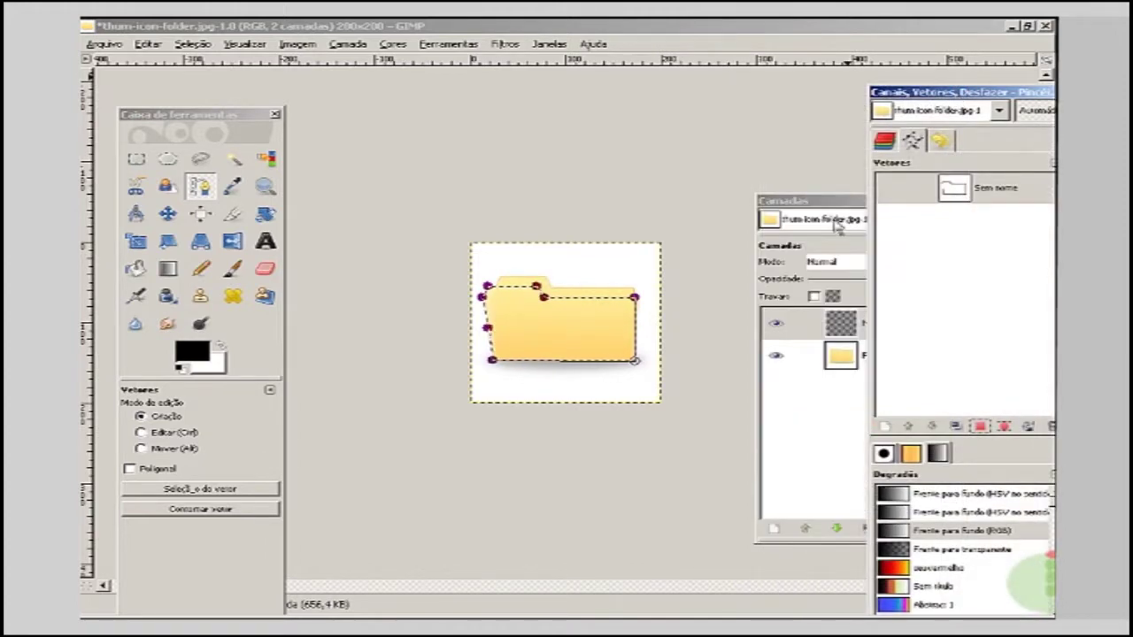
pyautogui.click(841, 211)
pyautogui.moveTo(870, 209); pyautogui.dragTo(851, 230)
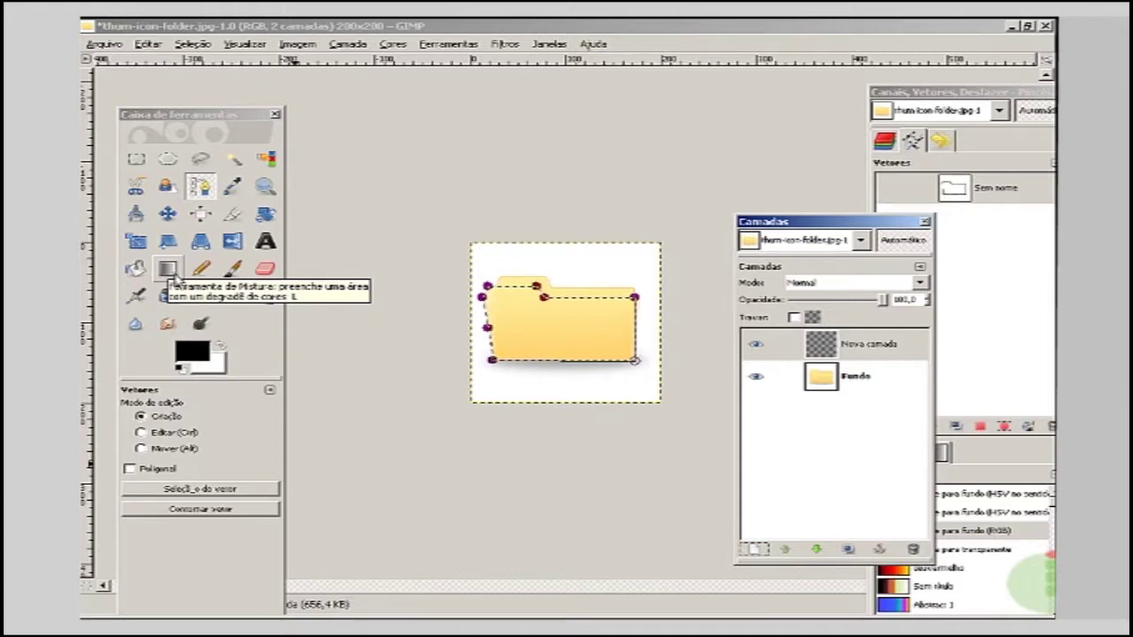
# Set the foreground colour to the medium blue swatch and keep white (ffffff) as the background colour.
pyautogui.click(193, 351)
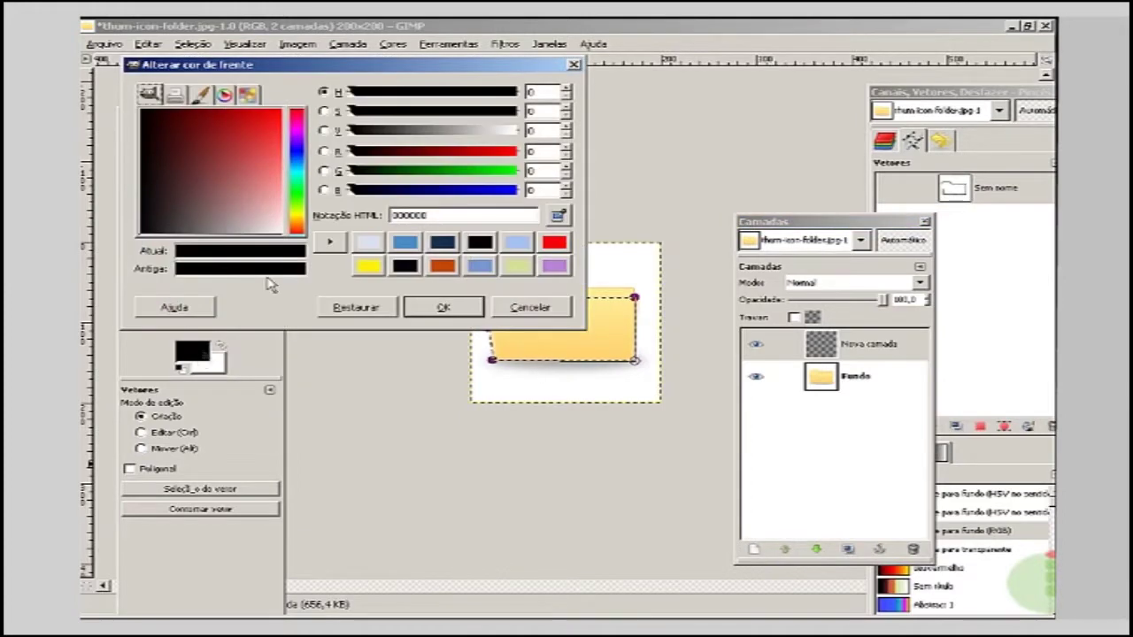
pyautogui.click(404, 241)
pyautogui.click(443, 307)
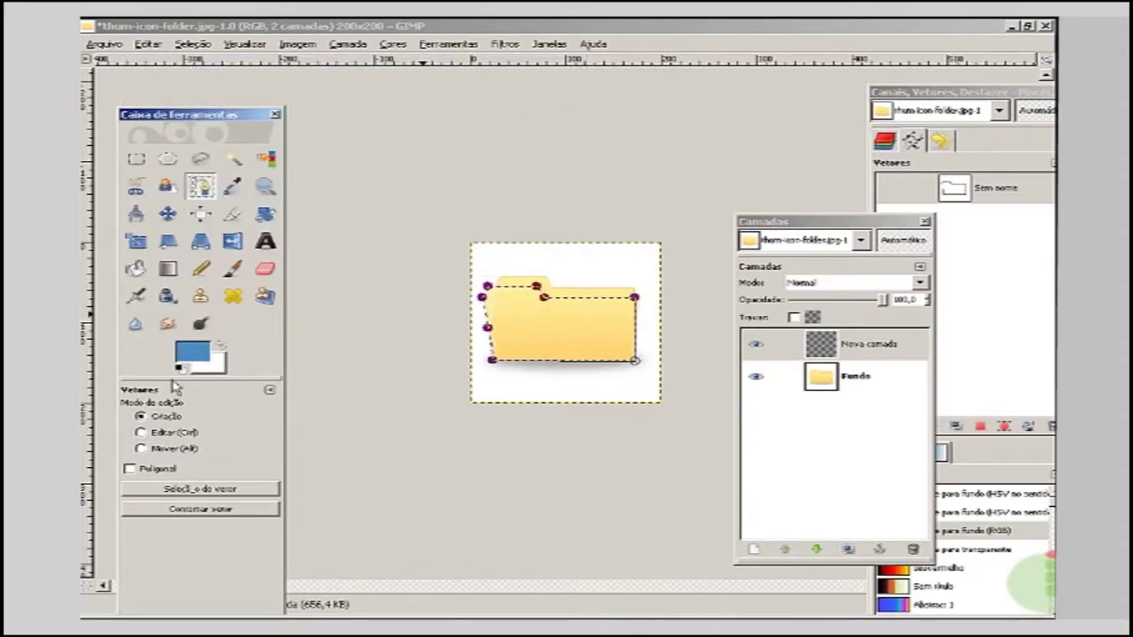
pyautogui.click(218, 374)
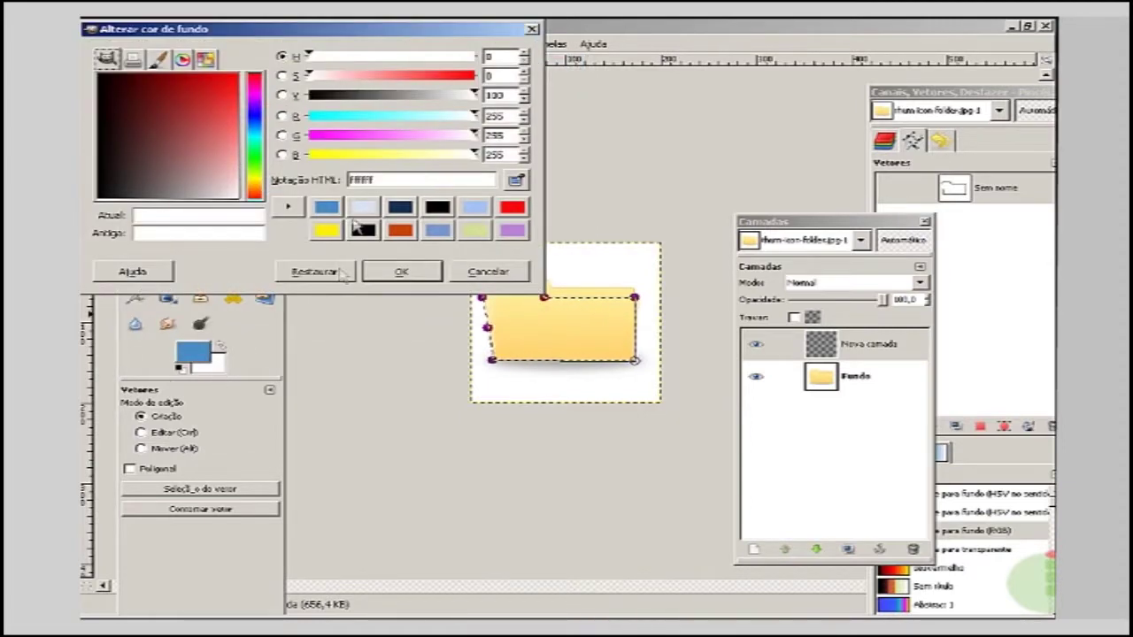
pyautogui.click(401, 271)
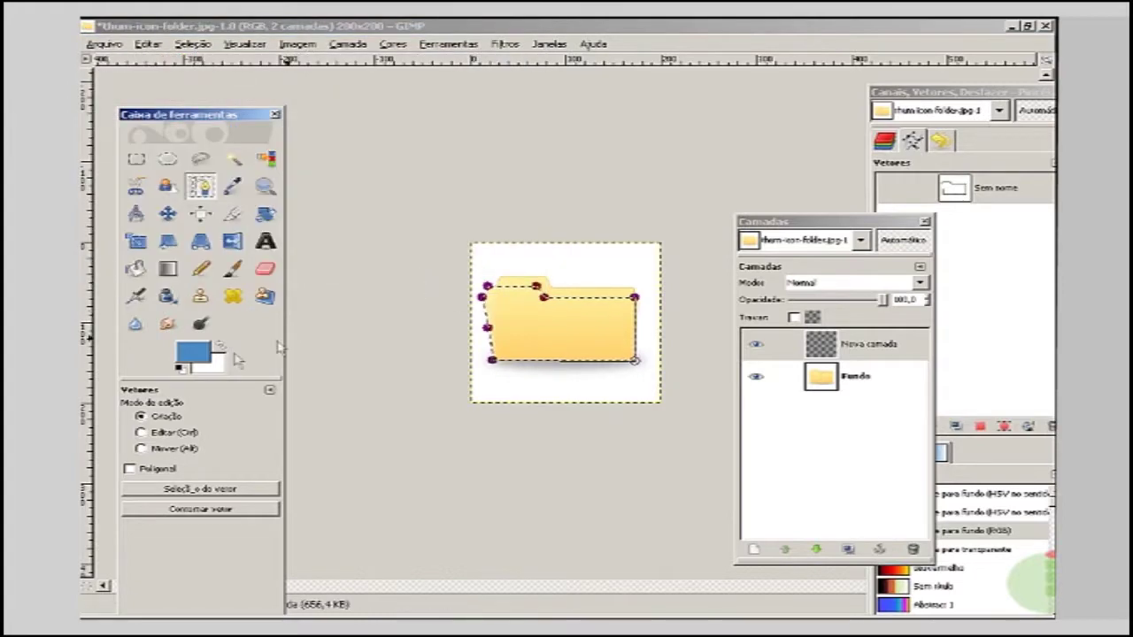
# Fill the selected folder front with a linear blue-to-white gradient running diagonally from upper left to lower right, and clear the selection.
pyautogui.click(168, 273)
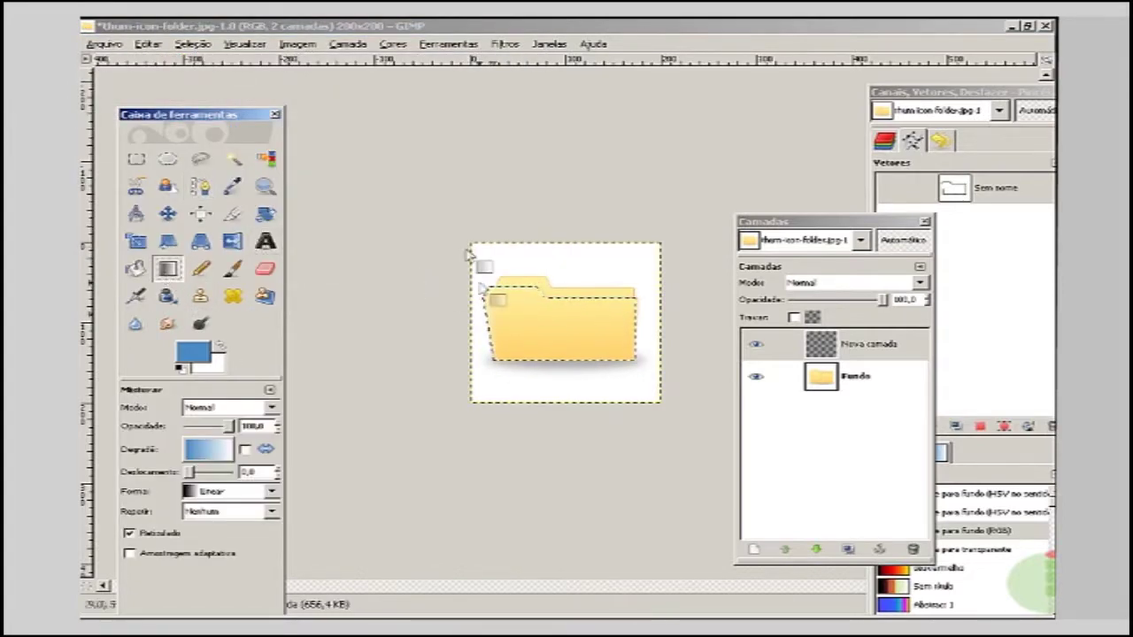
pyautogui.moveTo(517, 298); pyautogui.dragTo(598, 378)
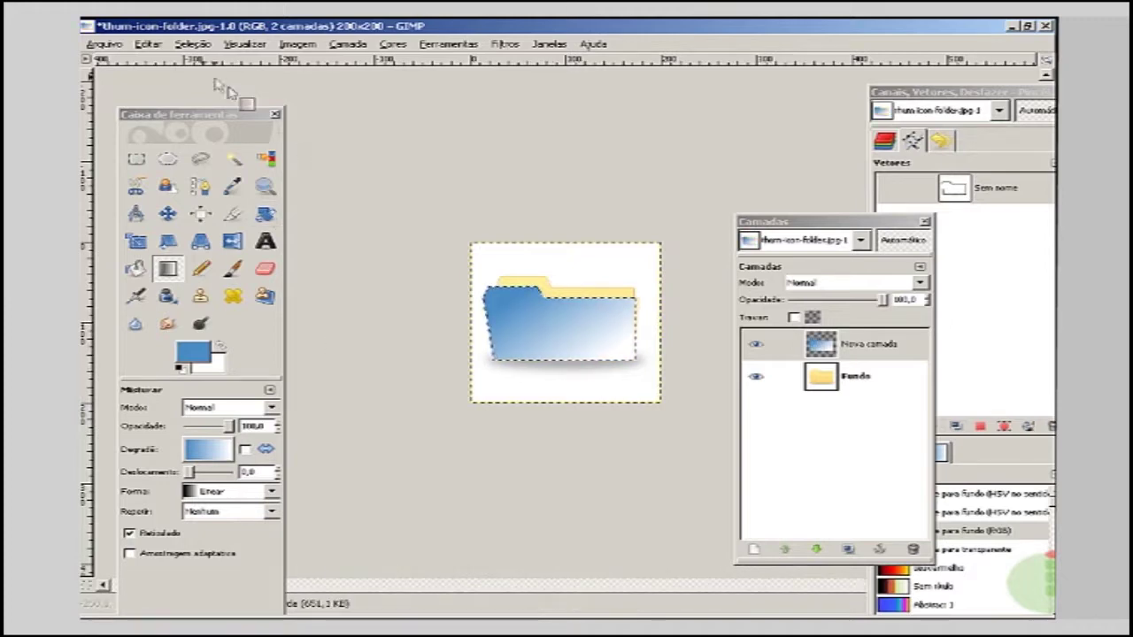
pyautogui.click(192, 43)
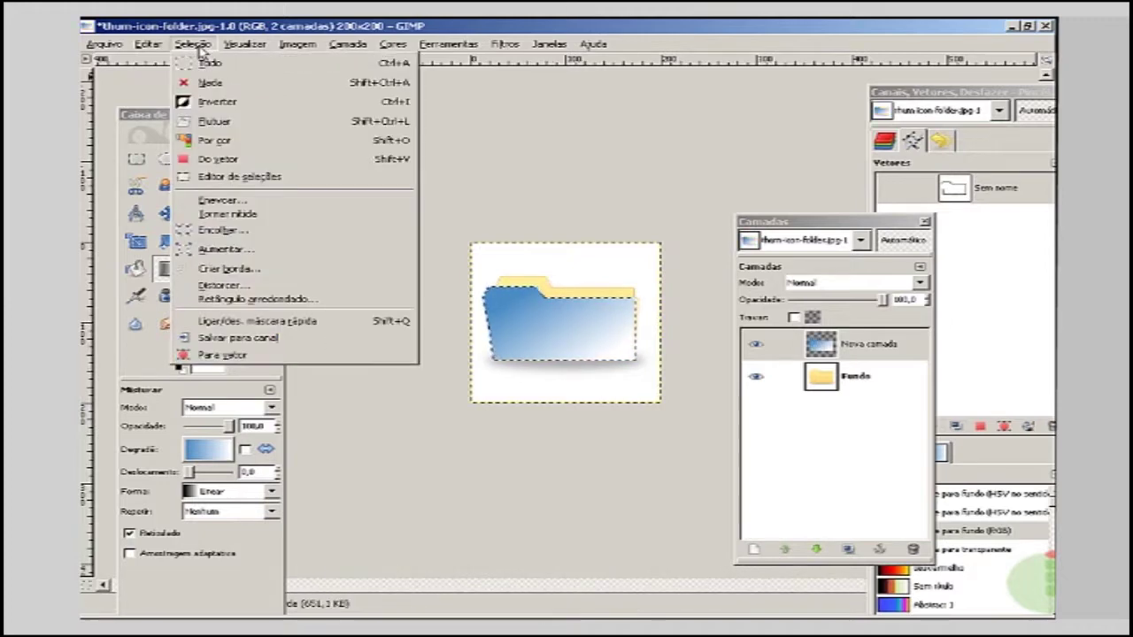
pyautogui.click(245, 84)
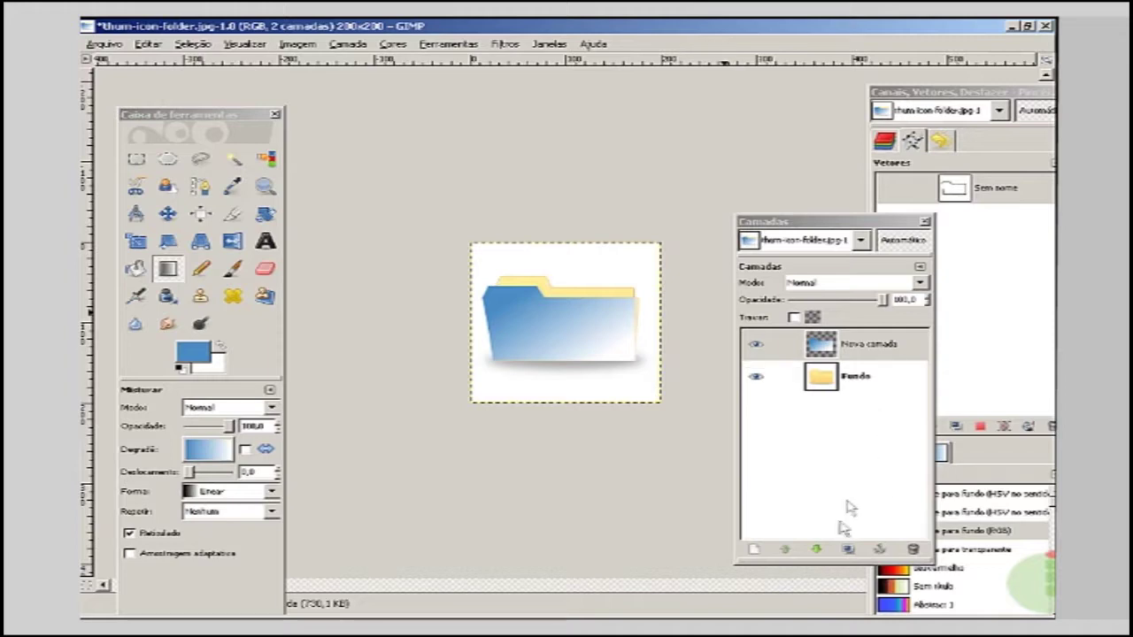
# Add another 200 × 200 px transparent layer above the gradient-filled layer.
pyautogui.click(753, 549)
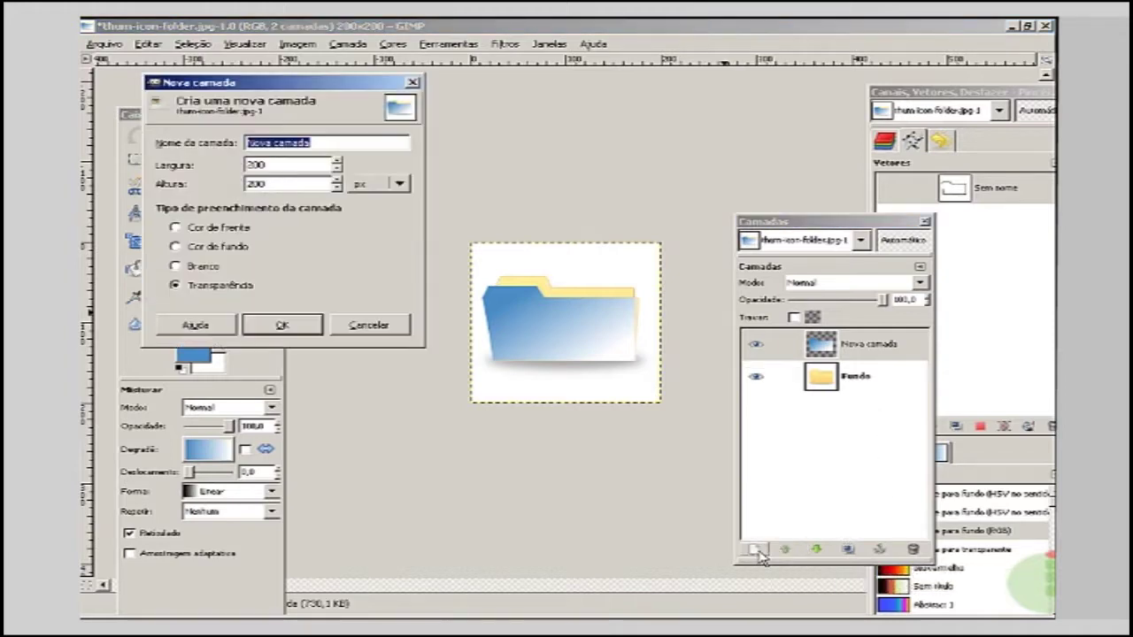
pyautogui.click(310, 324)
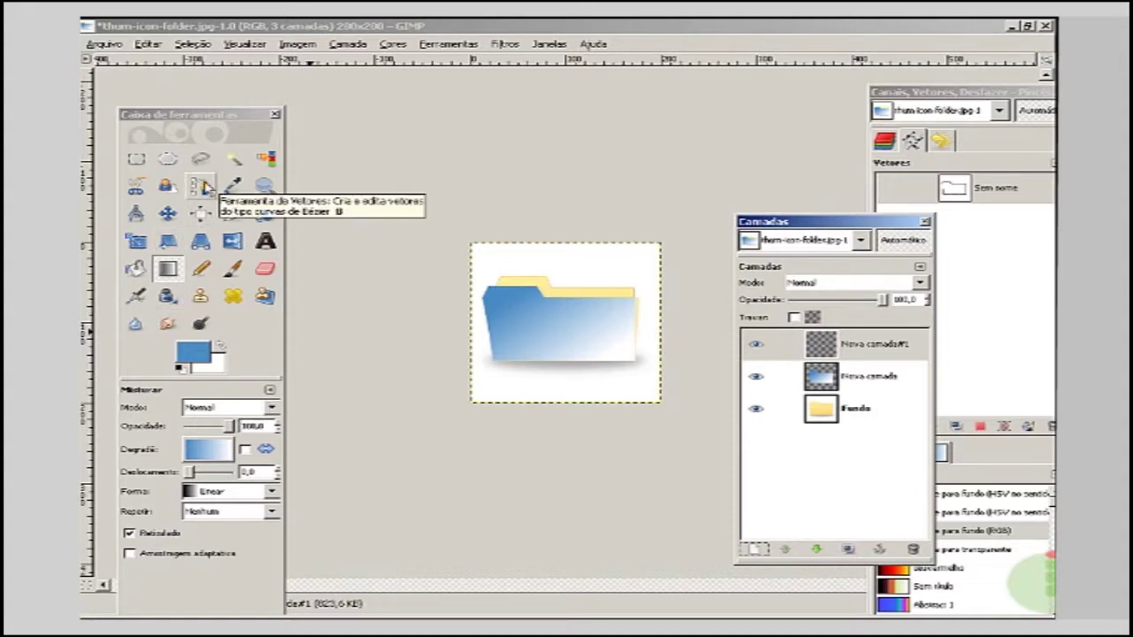
# Trace a path around the folder's yellow back strip and tab with the Paths tool, closing it across the top of the blue front.
pyautogui.click(203, 186)
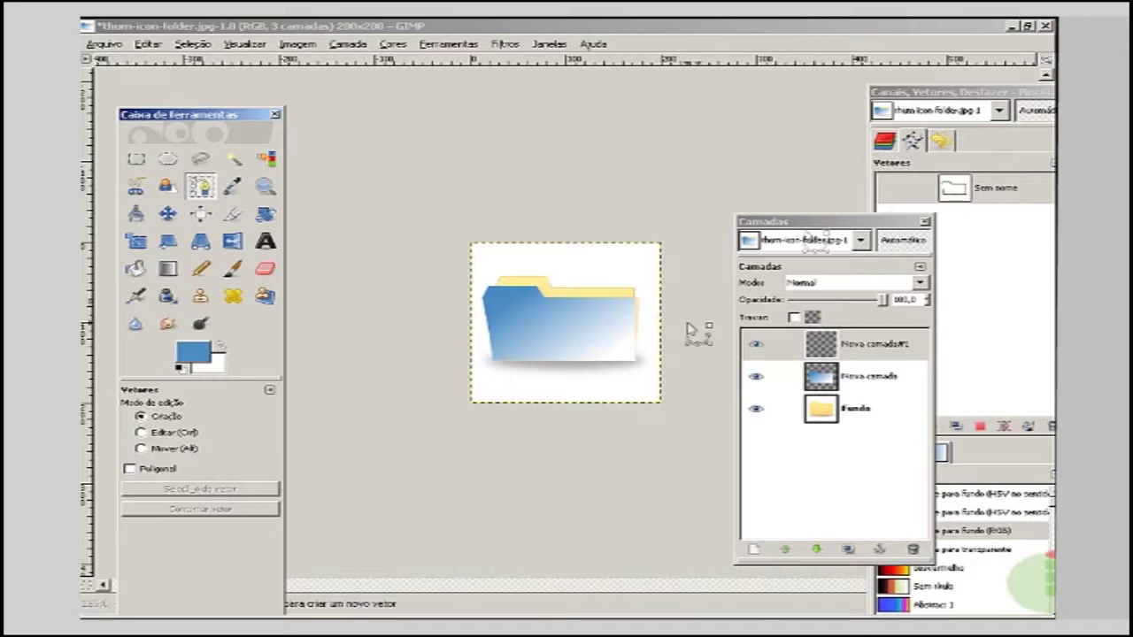
pyautogui.click(500, 292)
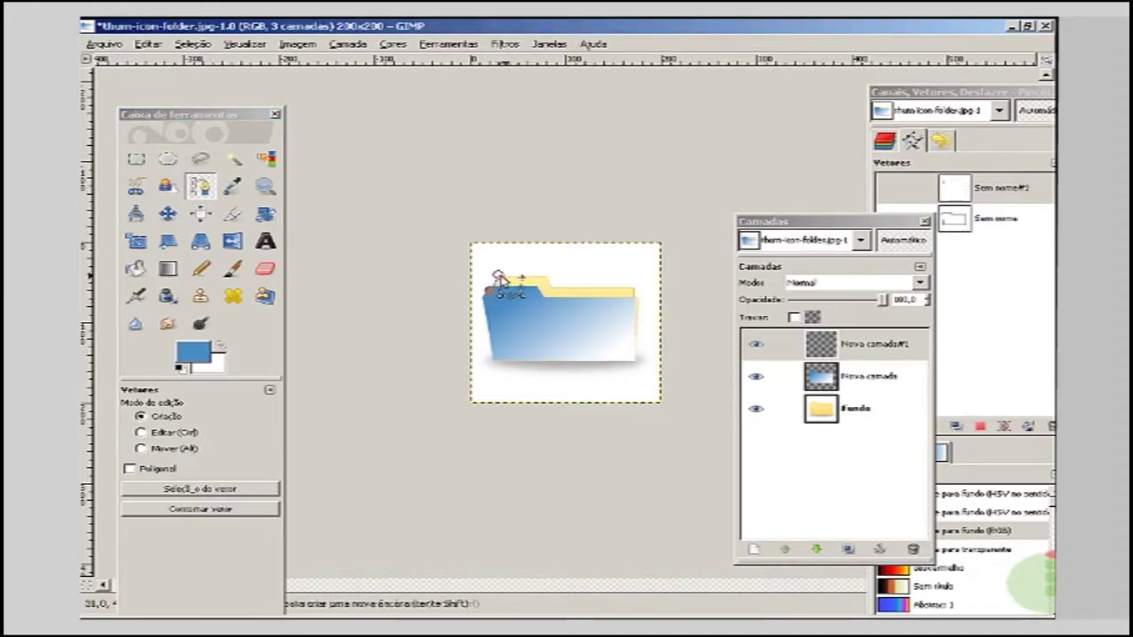
pyautogui.click(545, 277)
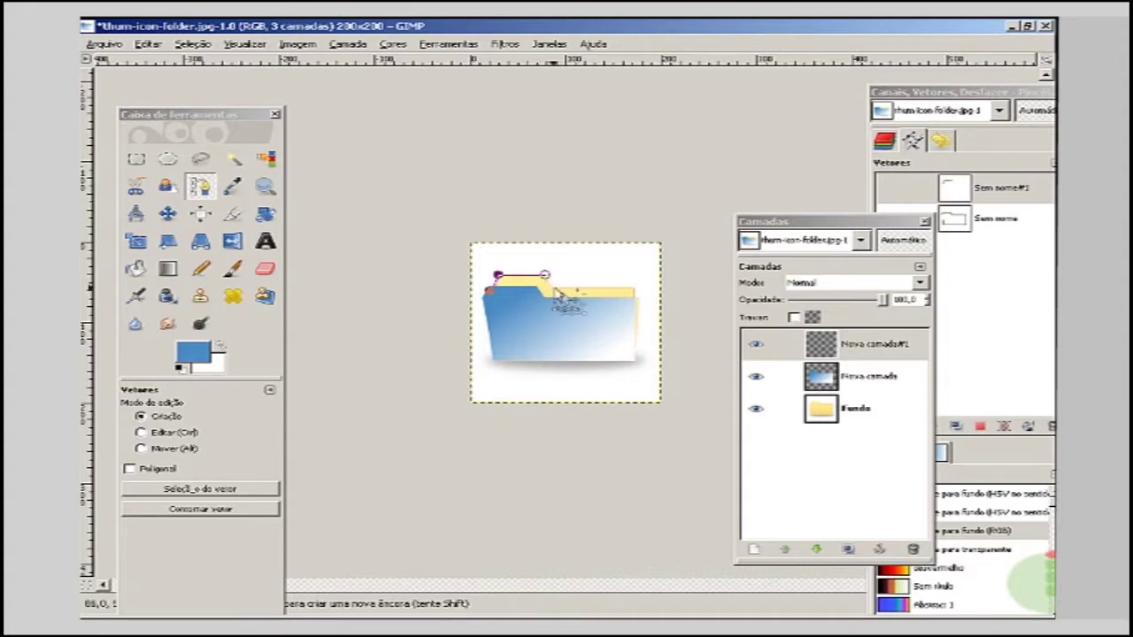
pyautogui.click(550, 286)
pyautogui.click(633, 287)
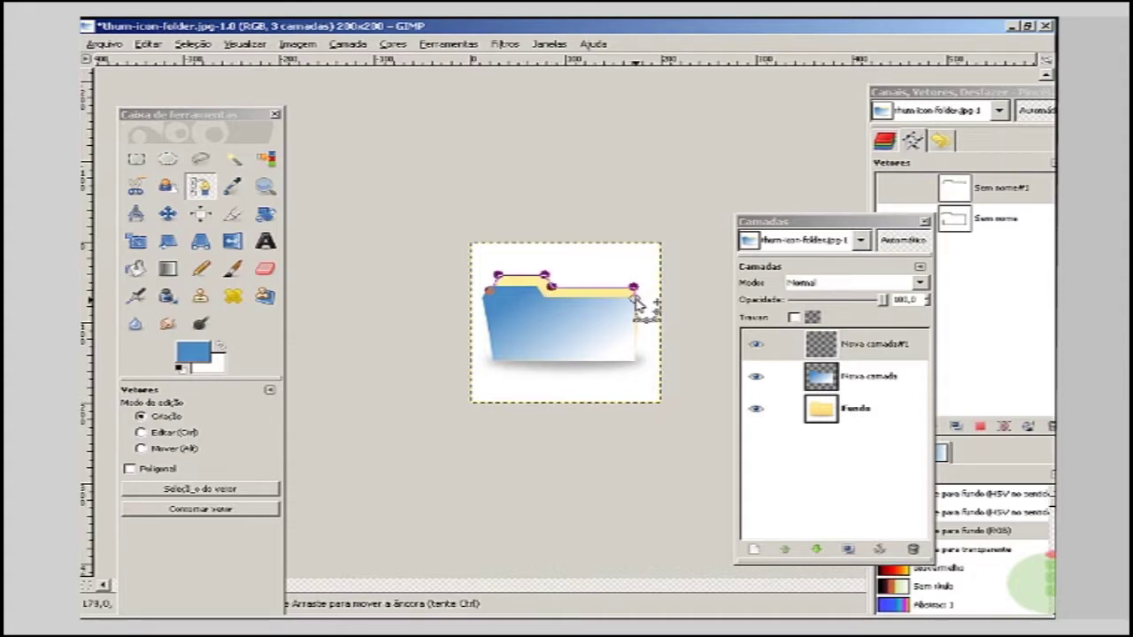
pyautogui.click(633, 301)
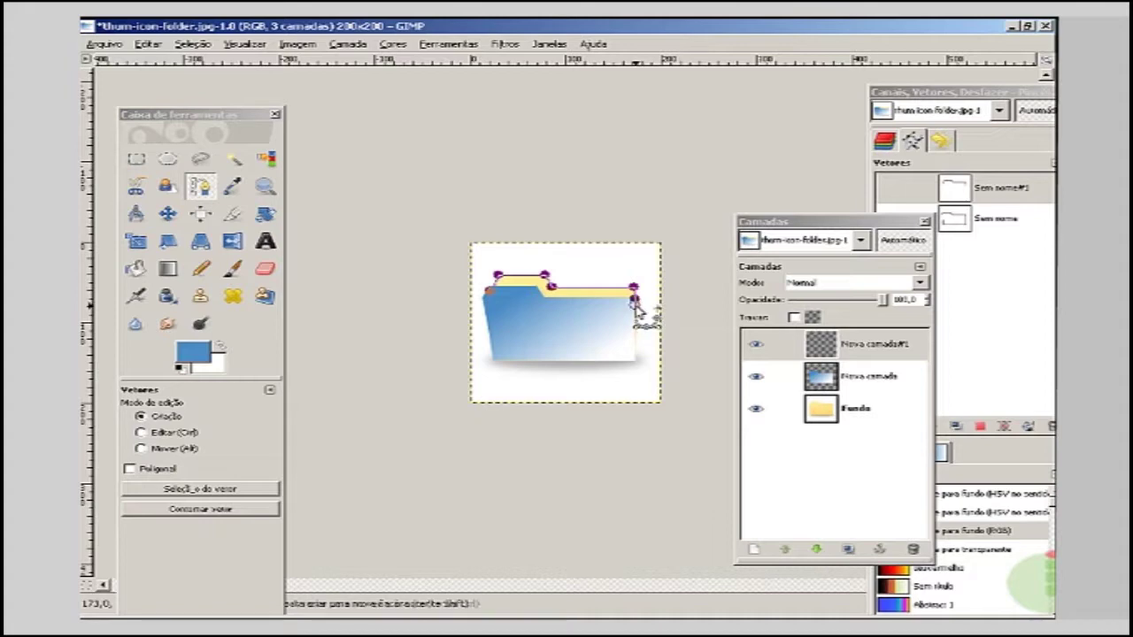
pyautogui.keyDown('ctrl'); pyautogui.click(491, 301); pyautogui.keyUp('ctrl')
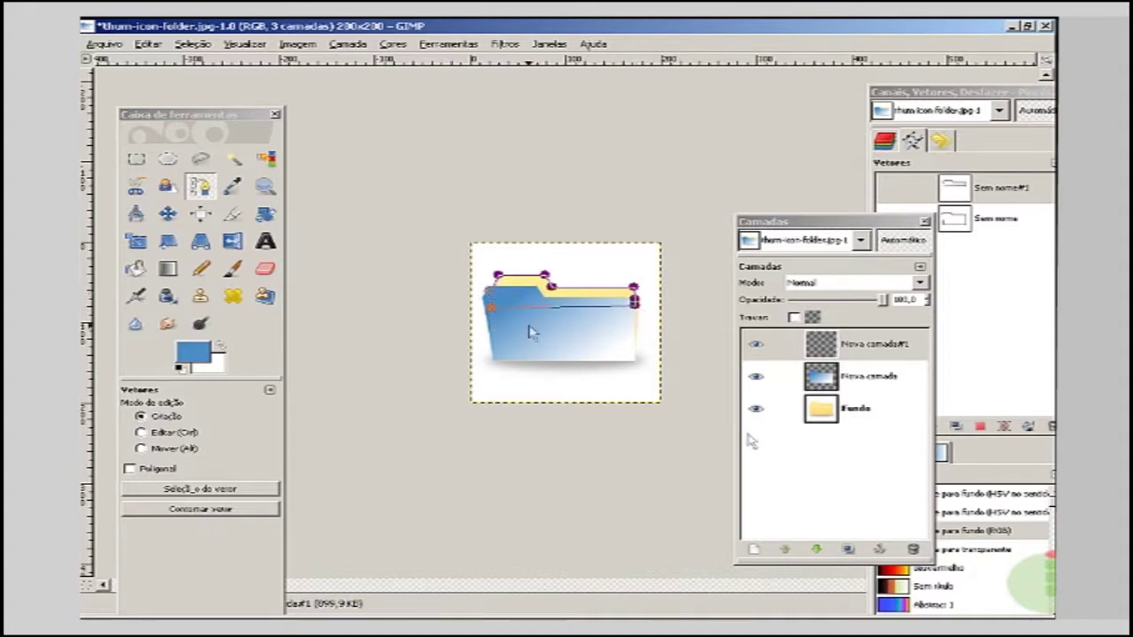
# Convert the path traced around the folder's back strip and tab into a selection.
pyautogui.click(1047, 89)
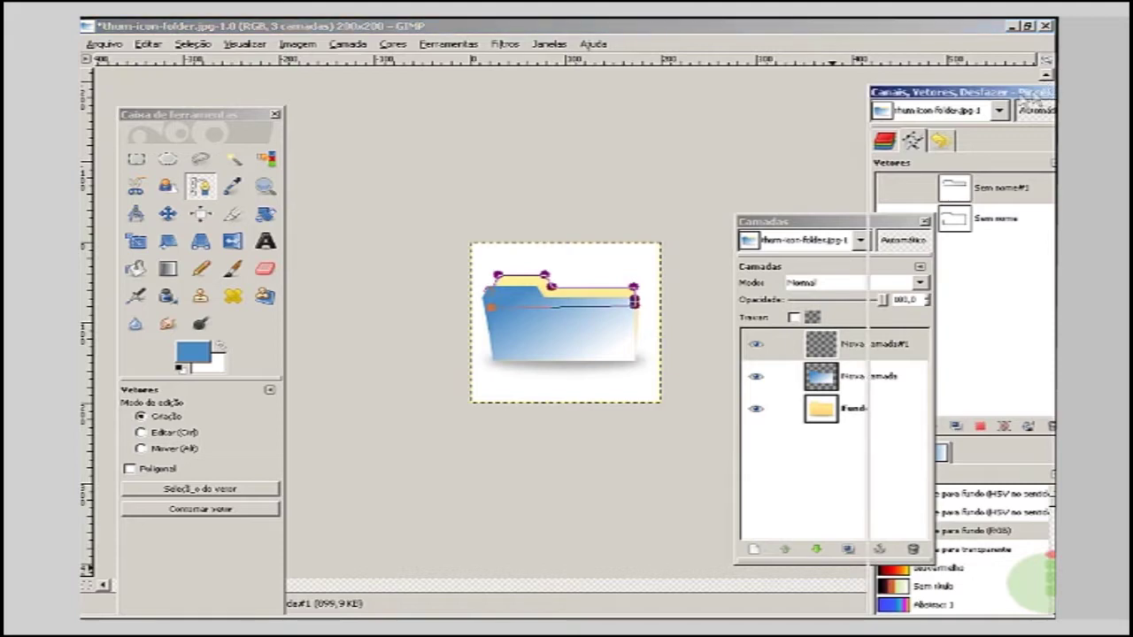
pyautogui.moveTo(1047, 88); pyautogui.dragTo(932, 58)
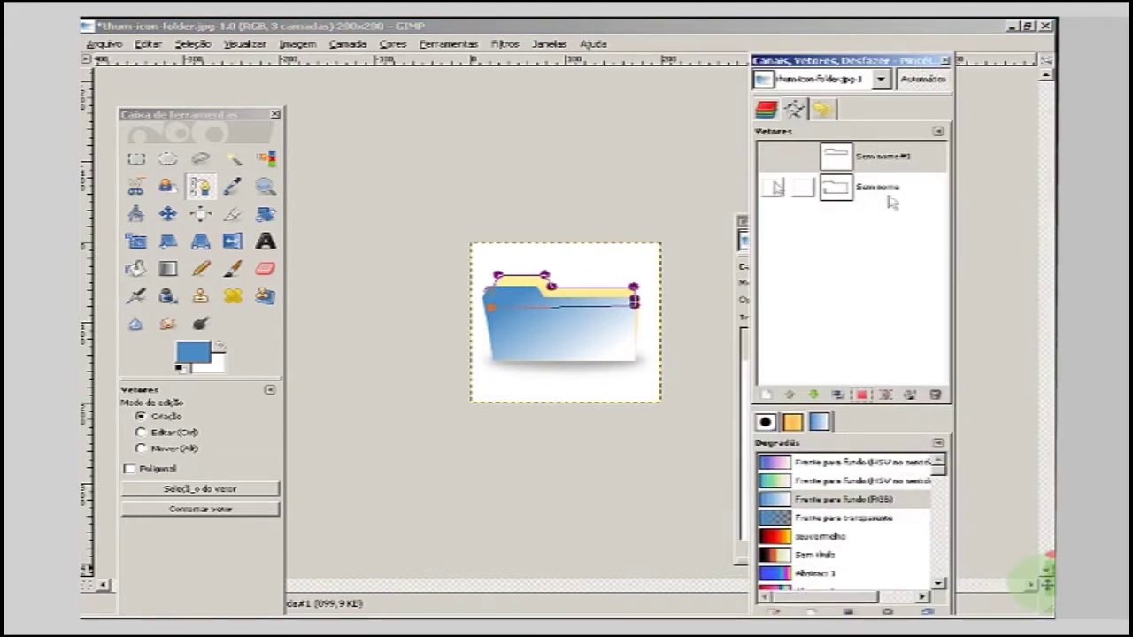
pyautogui.click(865, 397)
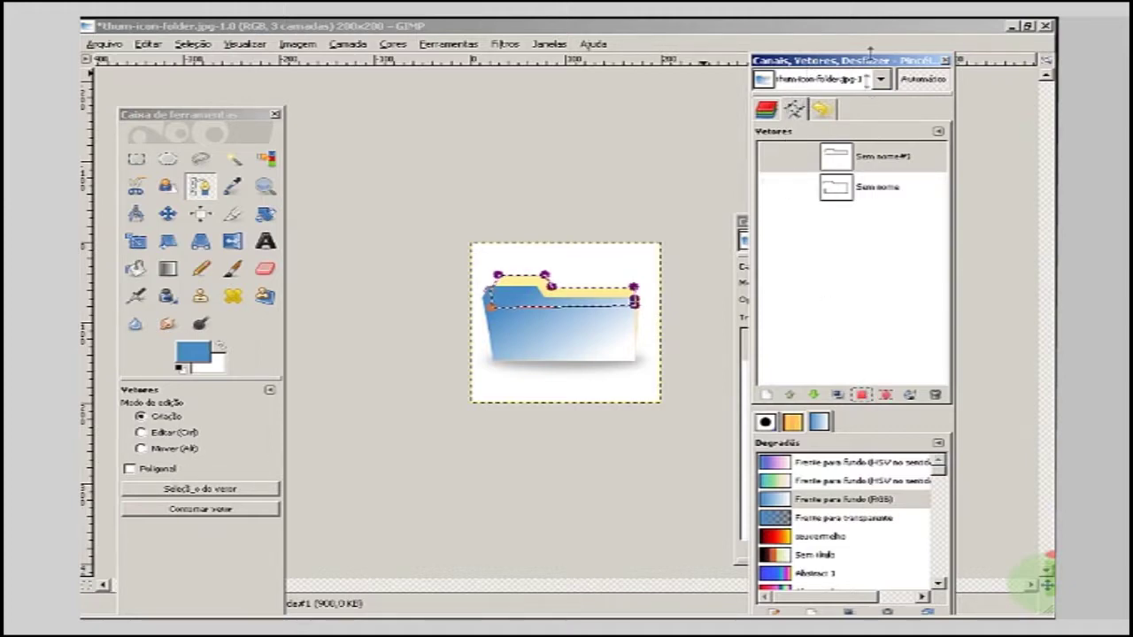
pyautogui.moveTo(848, 60); pyautogui.dragTo(951, 106)
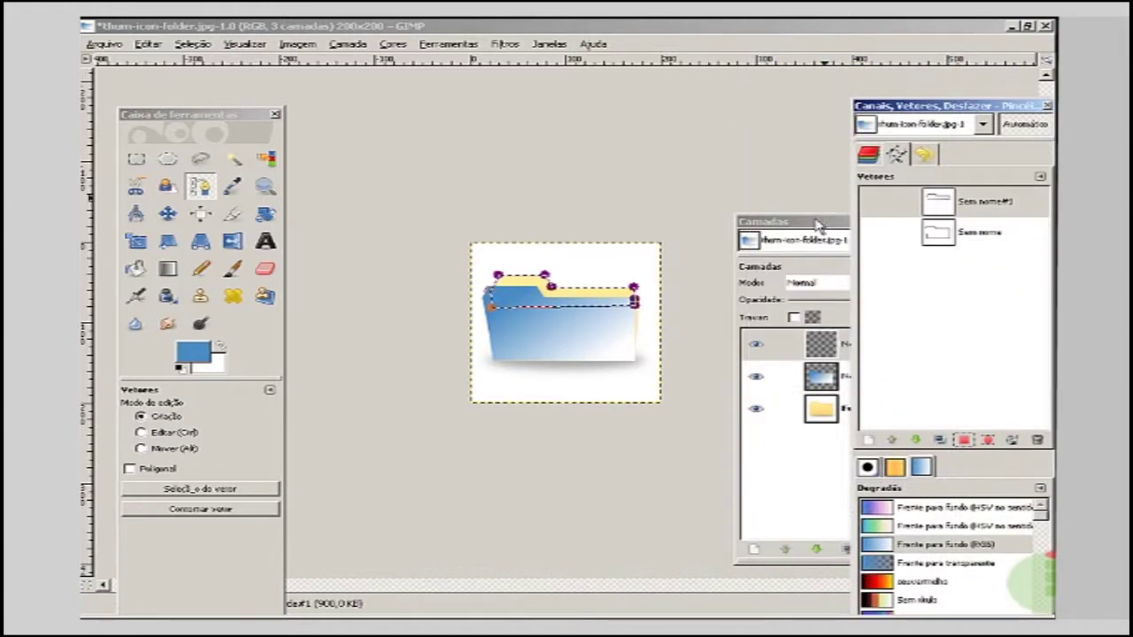
pyautogui.moveTo(796, 220); pyautogui.dragTo(740, 138)
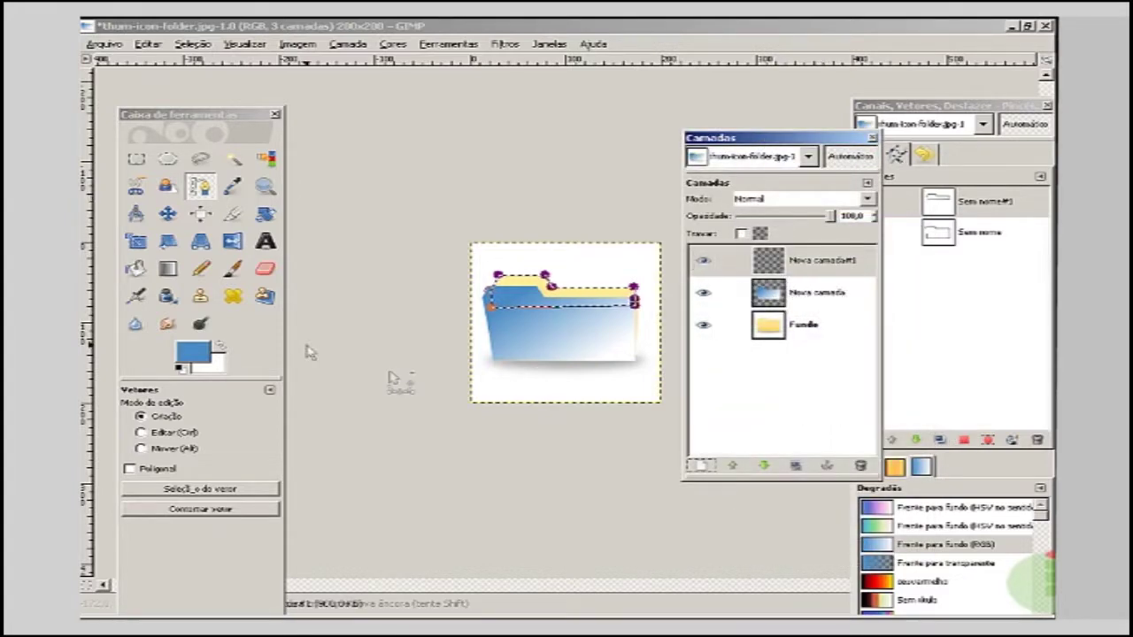
# Fill the selected back strip with a short linear blue-to-white gradient running downward.
pyautogui.click(168, 269)
pyautogui.click(173, 269)
pyautogui.moveTo(556, 282); pyautogui.dragTo(562, 299)
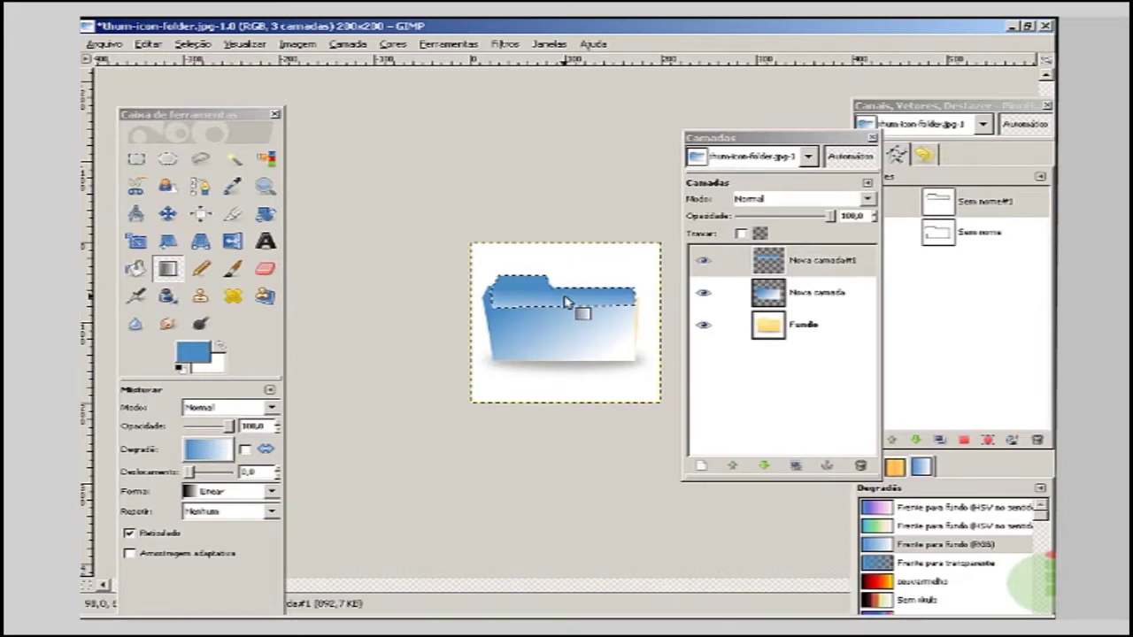
# Set the background colour to dark navy (13314b) and fill the selected back strip with a linear blue-to-navy gradient running downward.
pyautogui.click(219, 373)
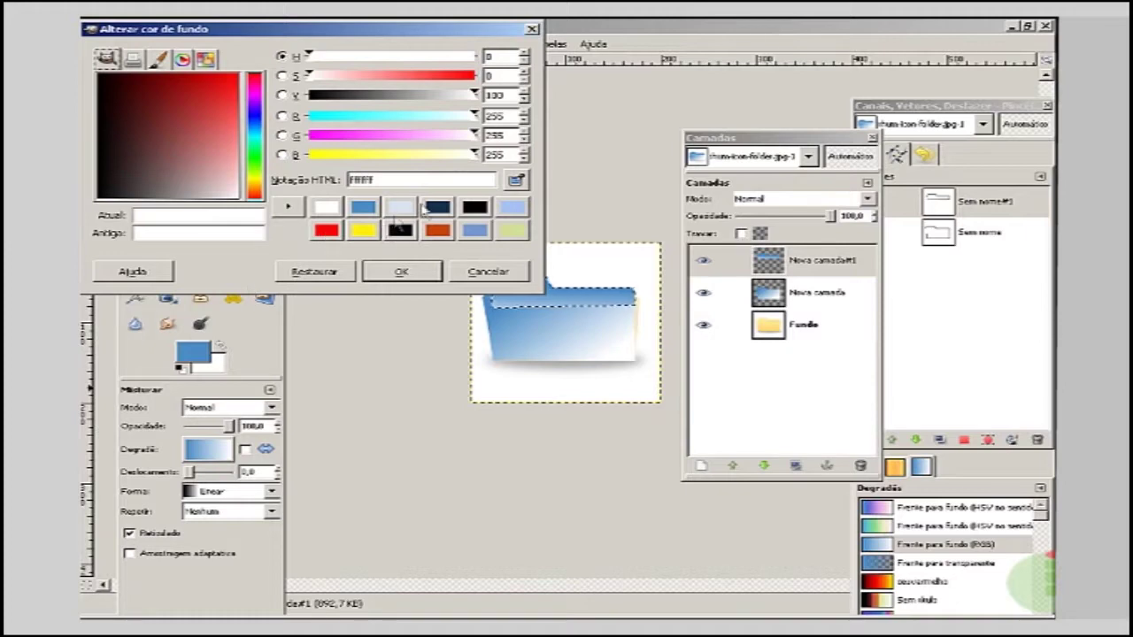
pyautogui.click(436, 207)
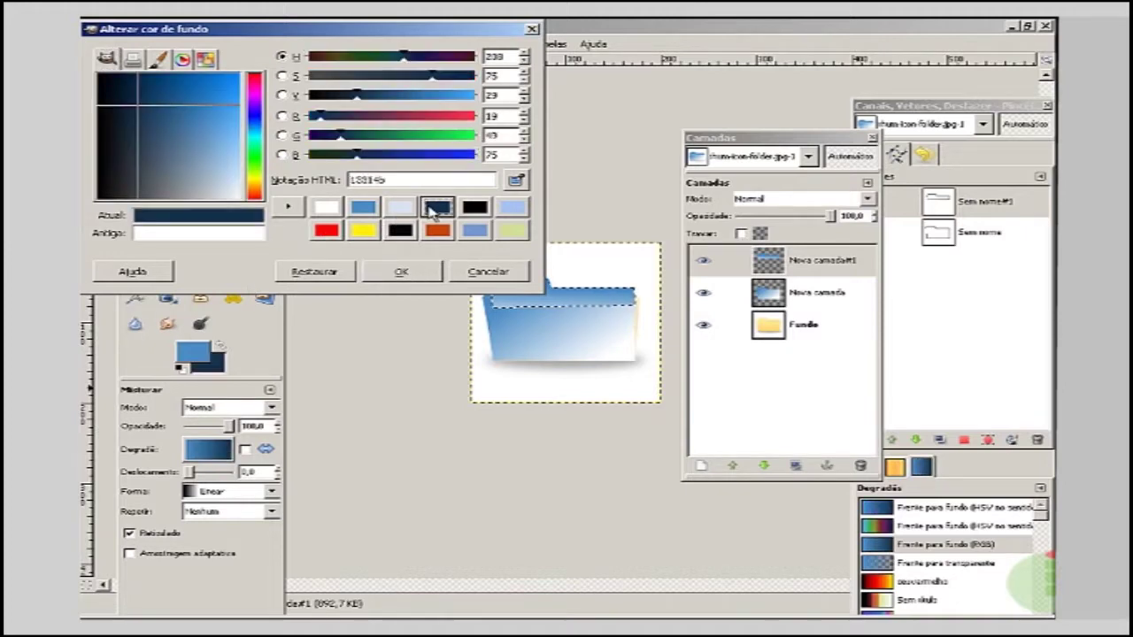
pyautogui.click(398, 273)
pyautogui.moveTo(534, 270); pyautogui.dragTo(532, 347)
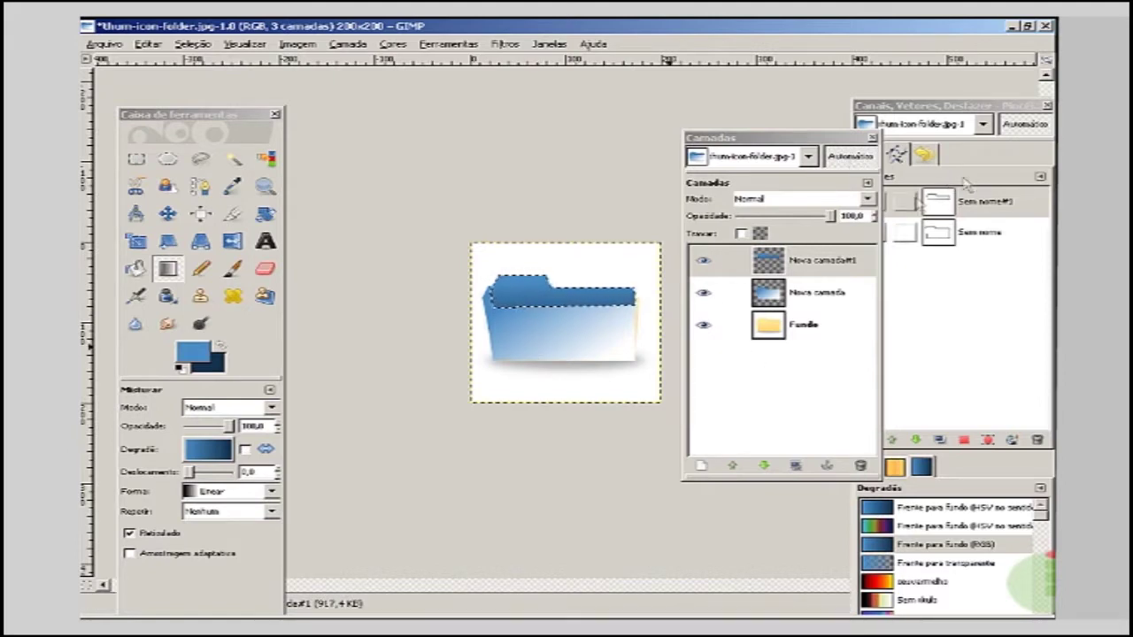
# Clear the selection and lower the back strip layer Nova camada#1 beneath the folder front layer.
pyautogui.click(193, 44)
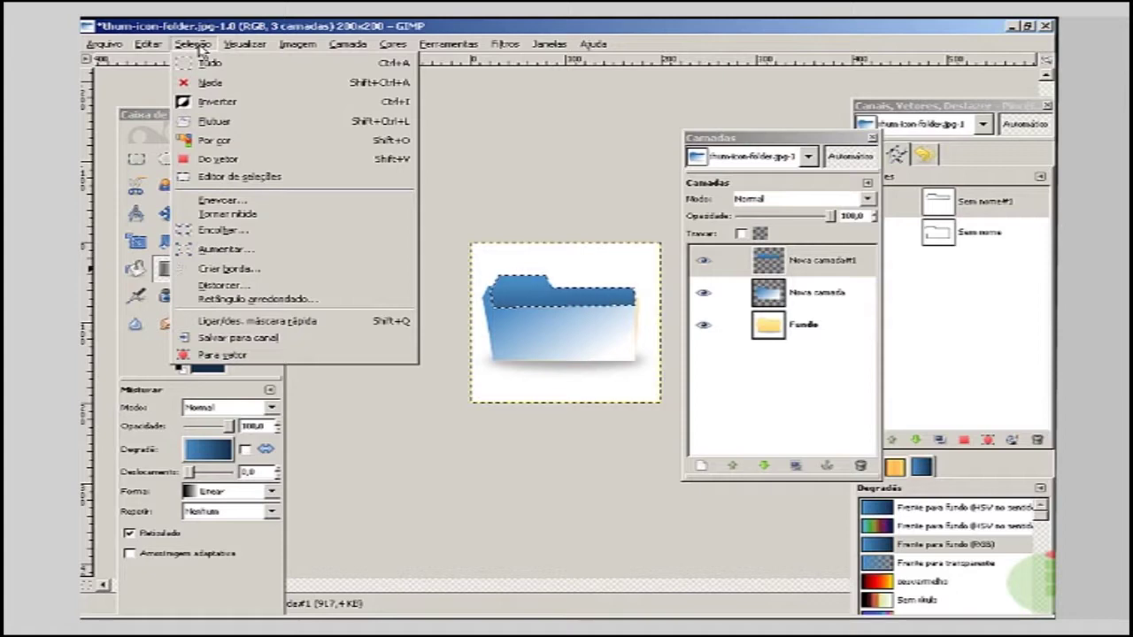
pyautogui.click(213, 84)
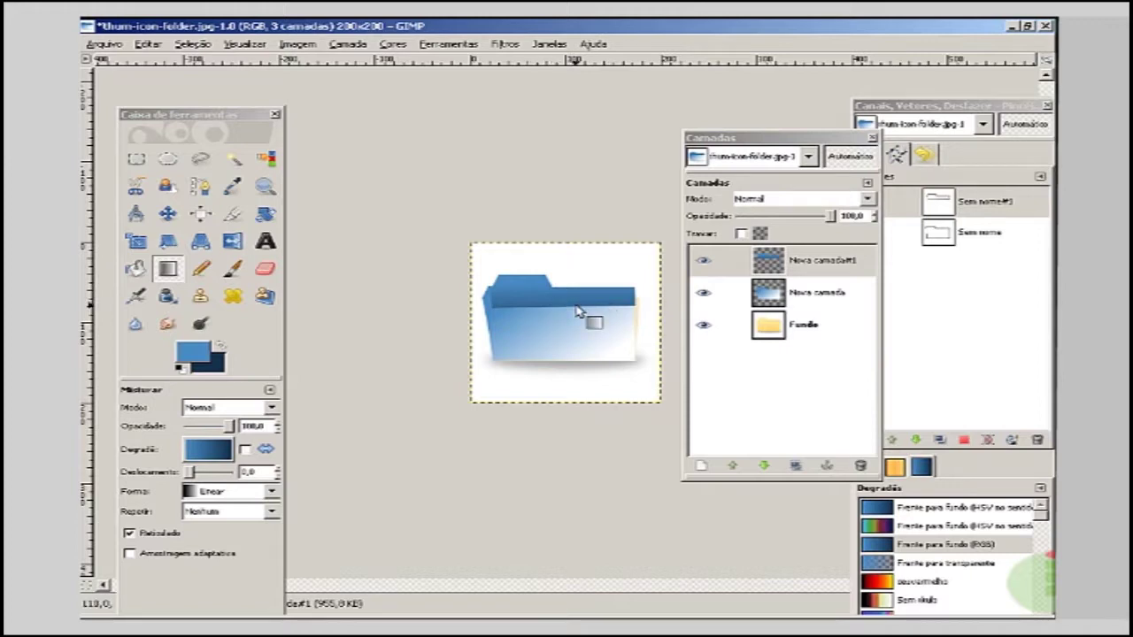
pyautogui.click(830, 265)
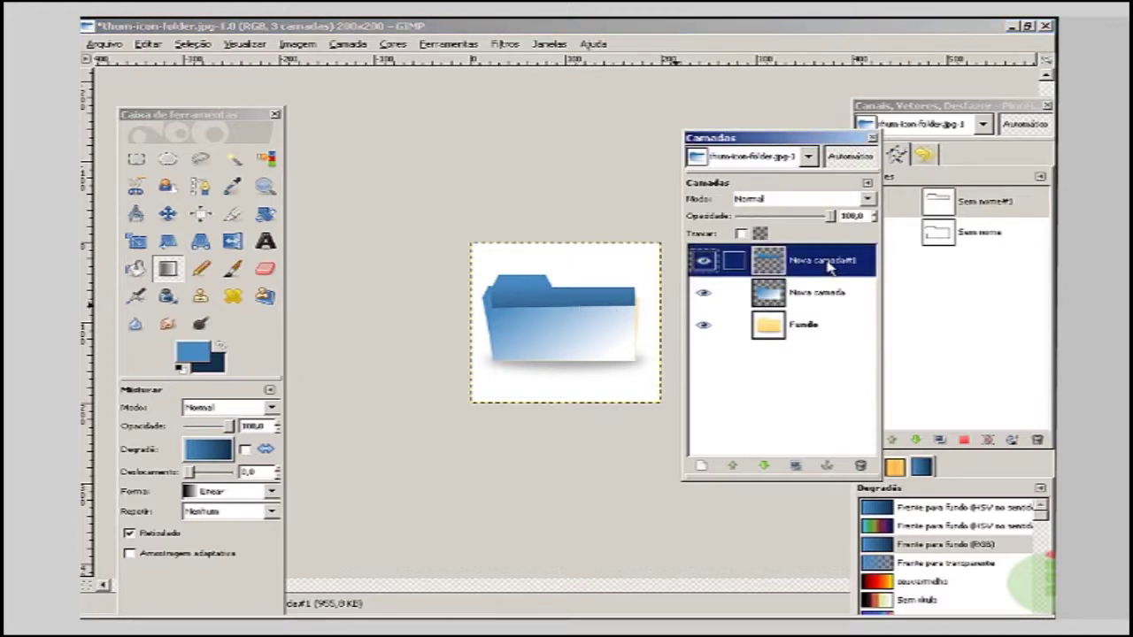
pyautogui.click(763, 468)
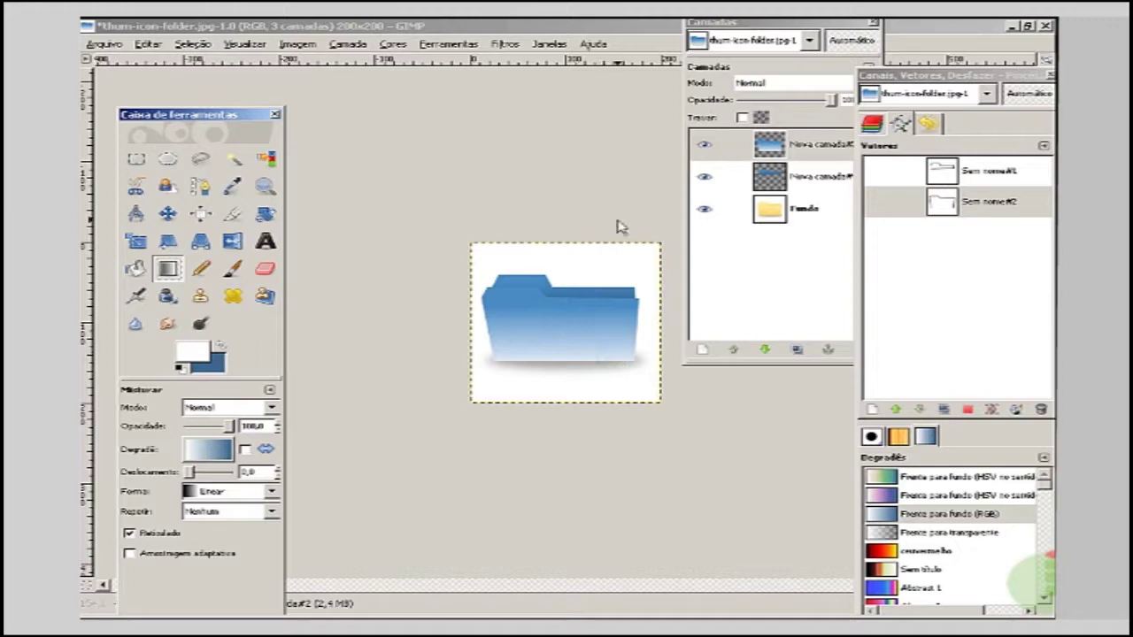
# Convert the folder front path Sem nome#2 into a selection.
pyautogui.click(788, 23)
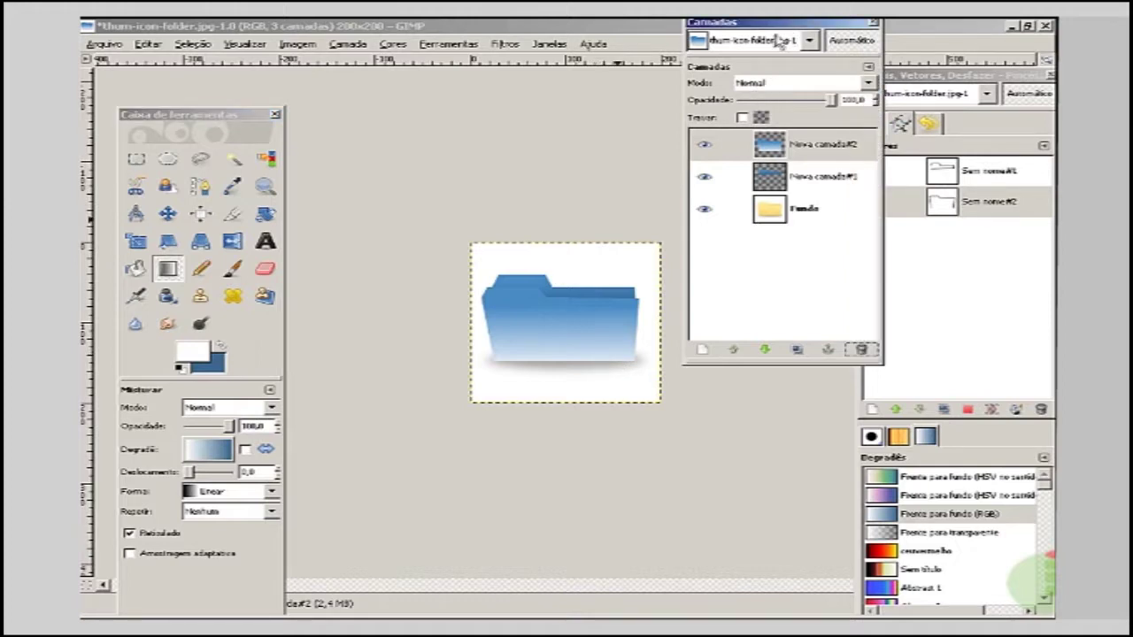
pyautogui.moveTo(779, 23); pyautogui.dragTo(757, 39)
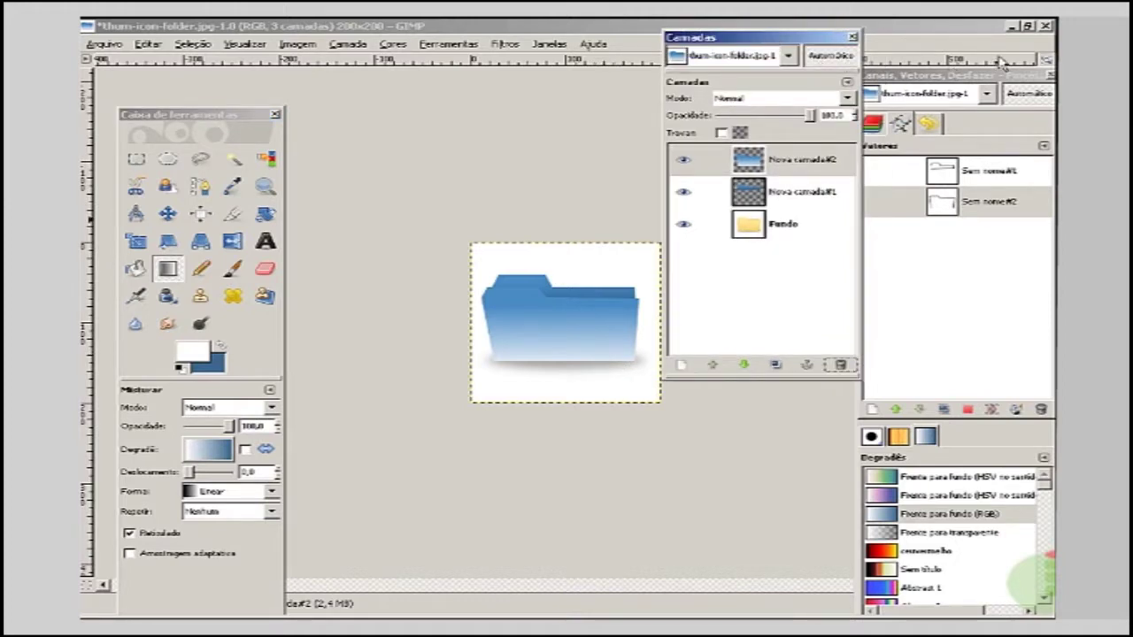
pyautogui.click(959, 84)
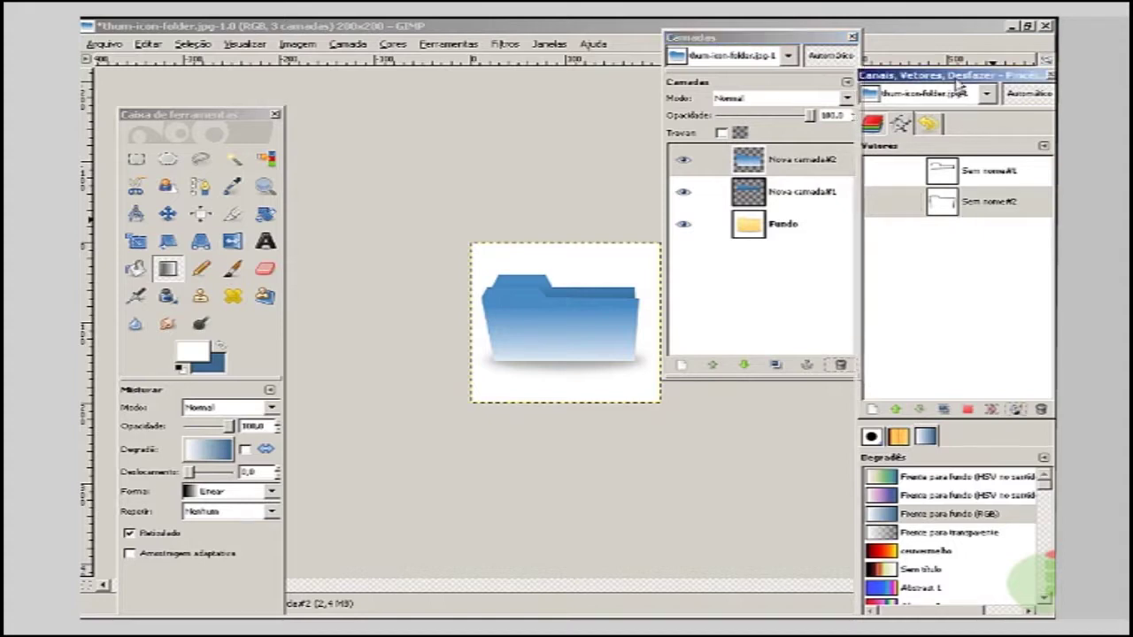
pyautogui.moveTo(956, 83); pyautogui.dragTo(917, 84)
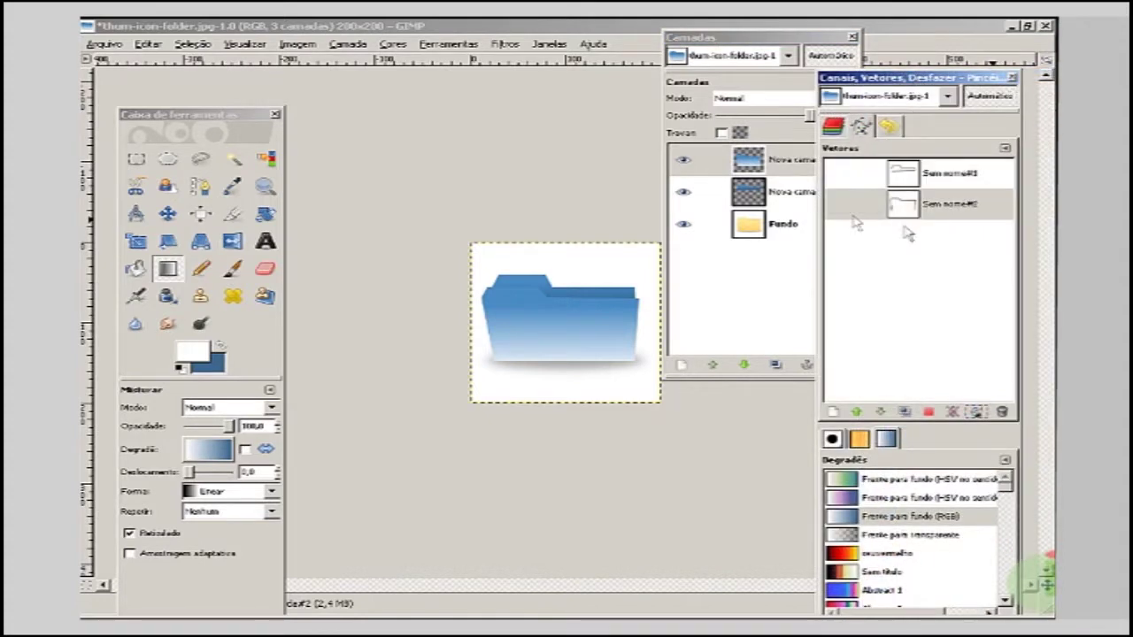
pyautogui.click(952, 210)
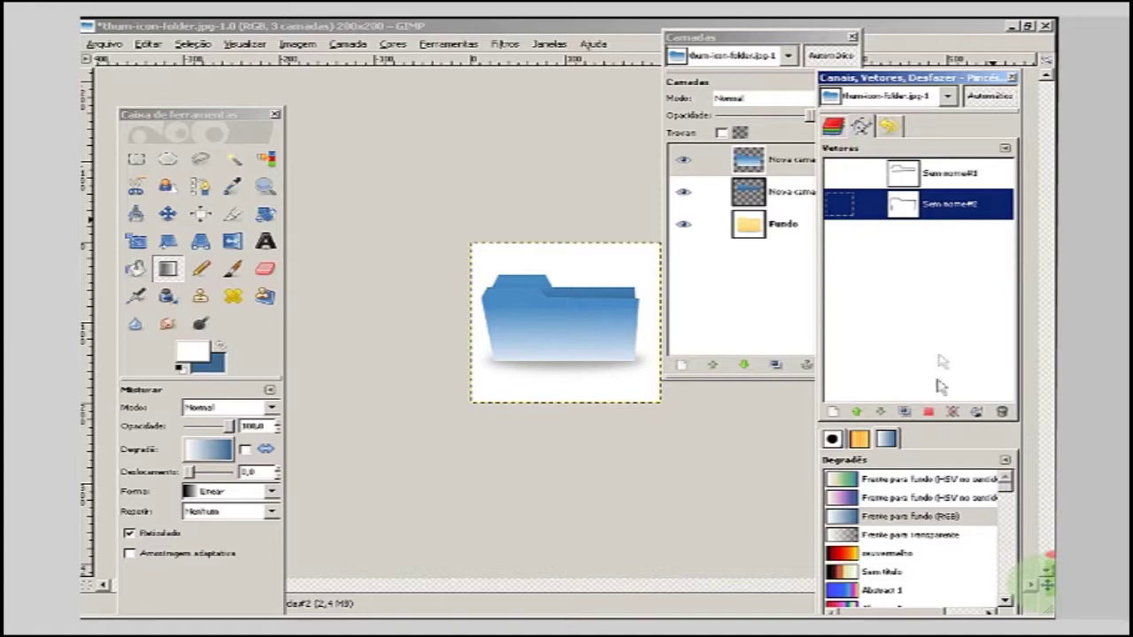
pyautogui.click(927, 412)
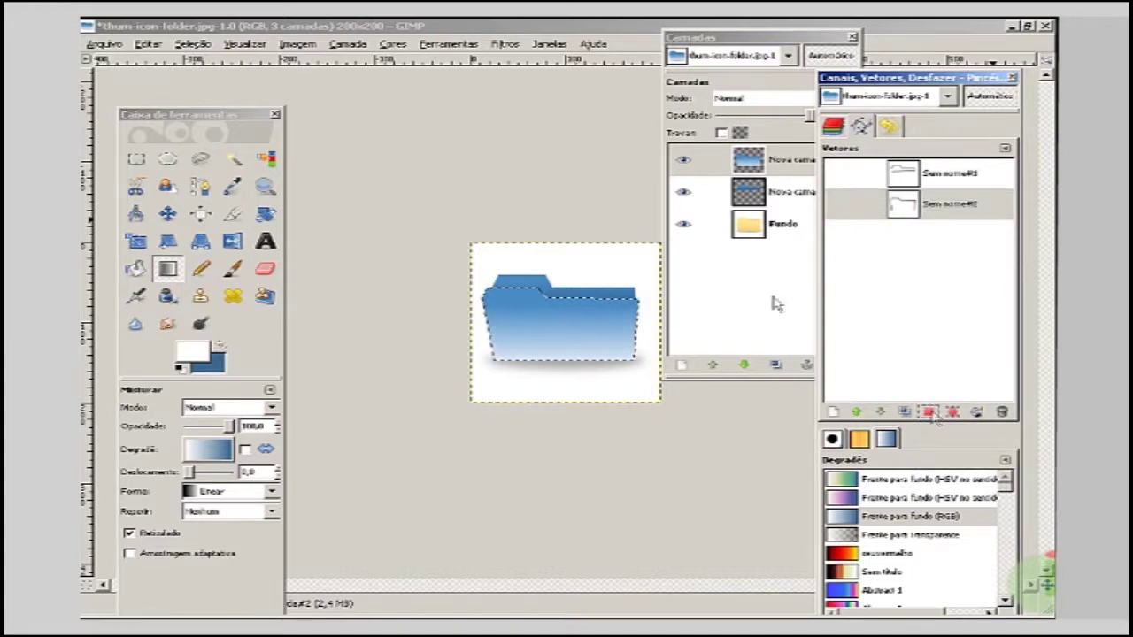
# Add a 200 × 200 px transparent layer above the folder front layer Nova camada#2.
pyautogui.moveTo(798, 40); pyautogui.dragTo(782, 41)
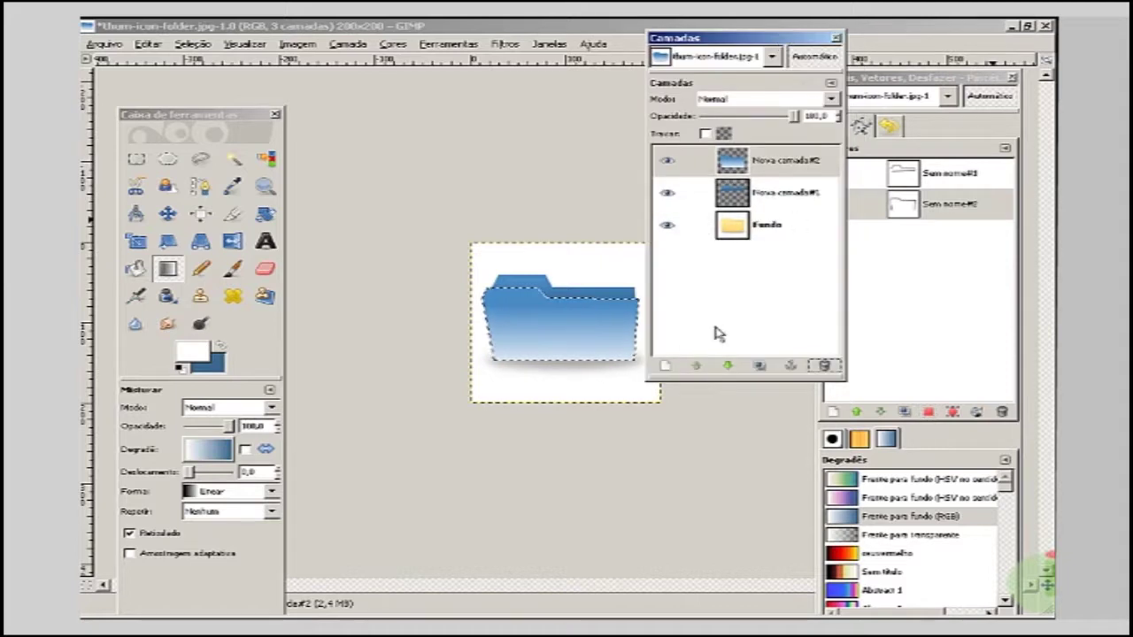
pyautogui.click(671, 368)
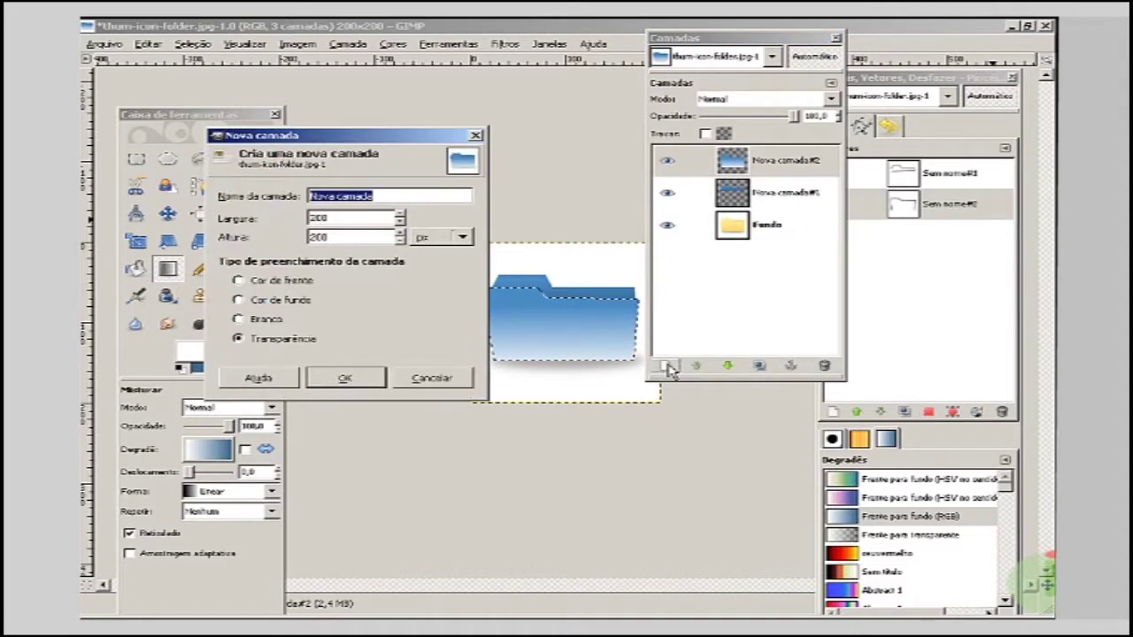
pyautogui.click(374, 379)
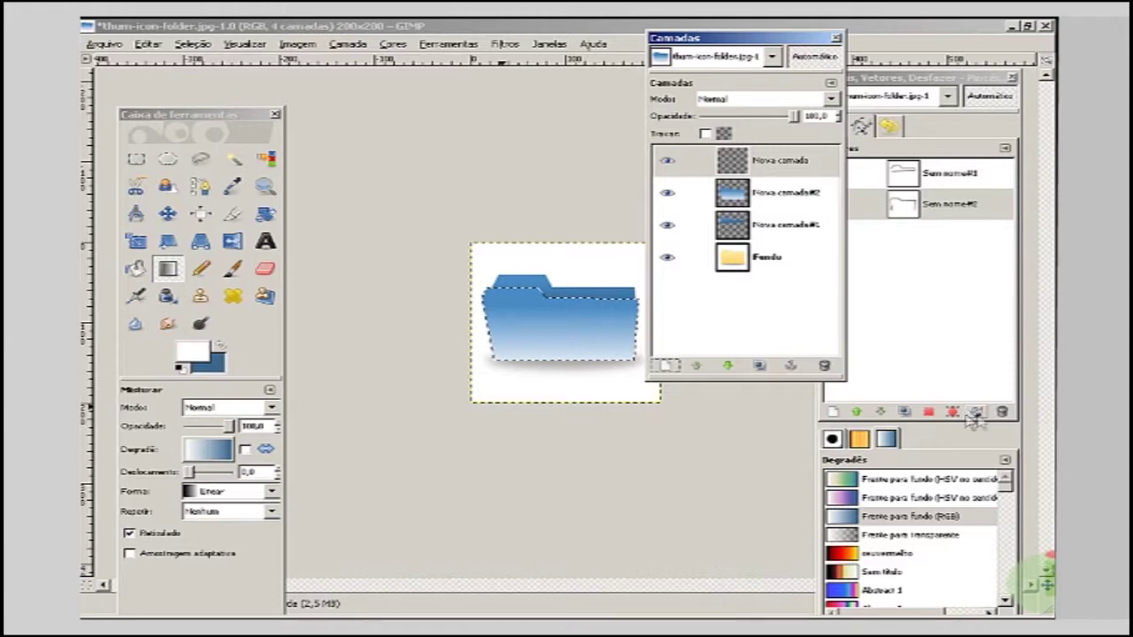
# Stroke the folder front path with a 1.0 px solid line, using dark blue as the foreground colour, and clear the selection.
pyautogui.click(962, 82)
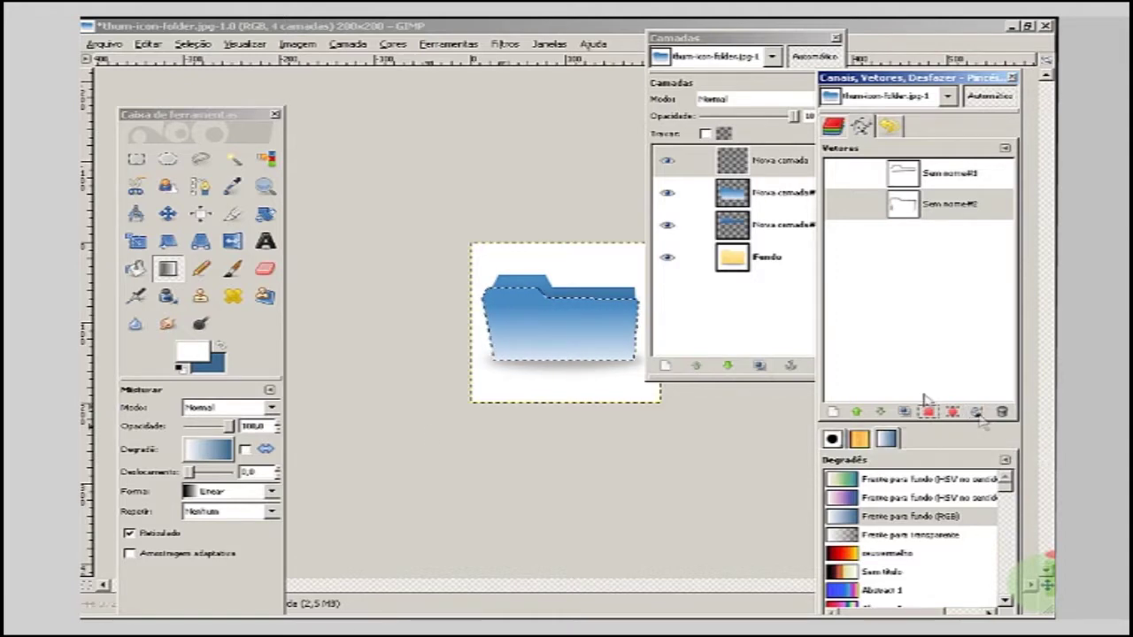
pyautogui.click(219, 351)
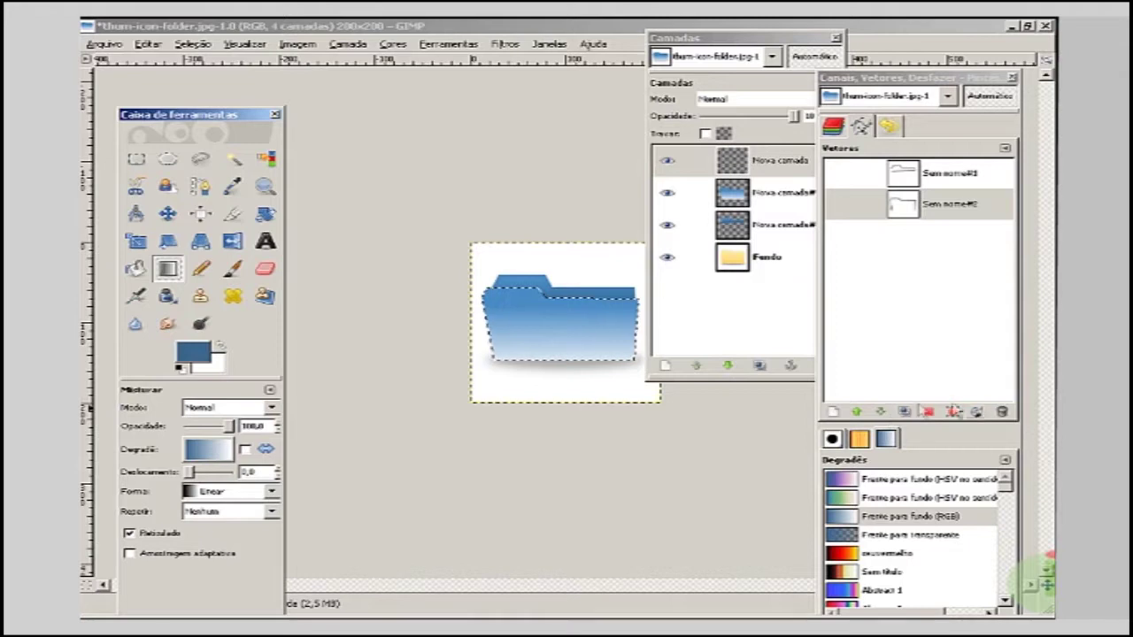
pyautogui.click(979, 414)
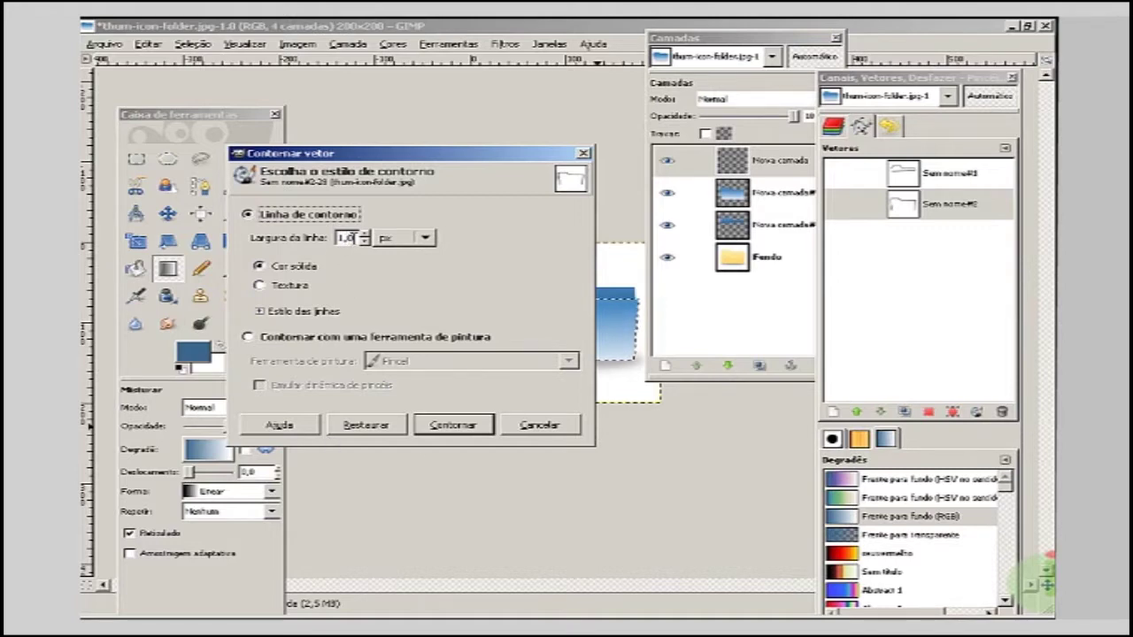
pyautogui.click(477, 427)
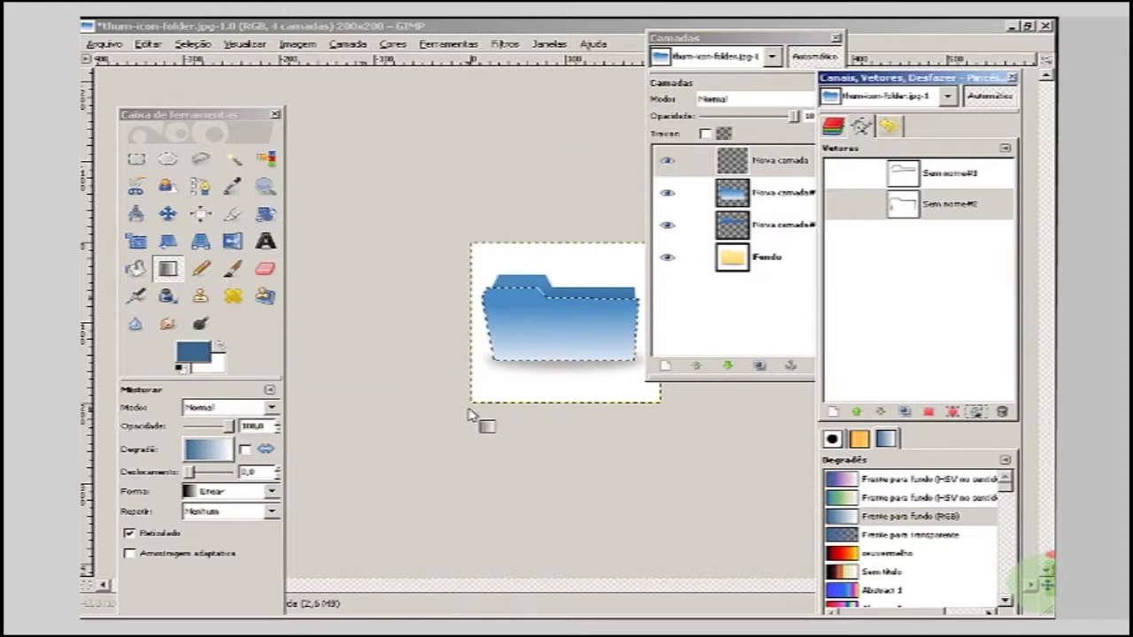
pyautogui.click(193, 45)
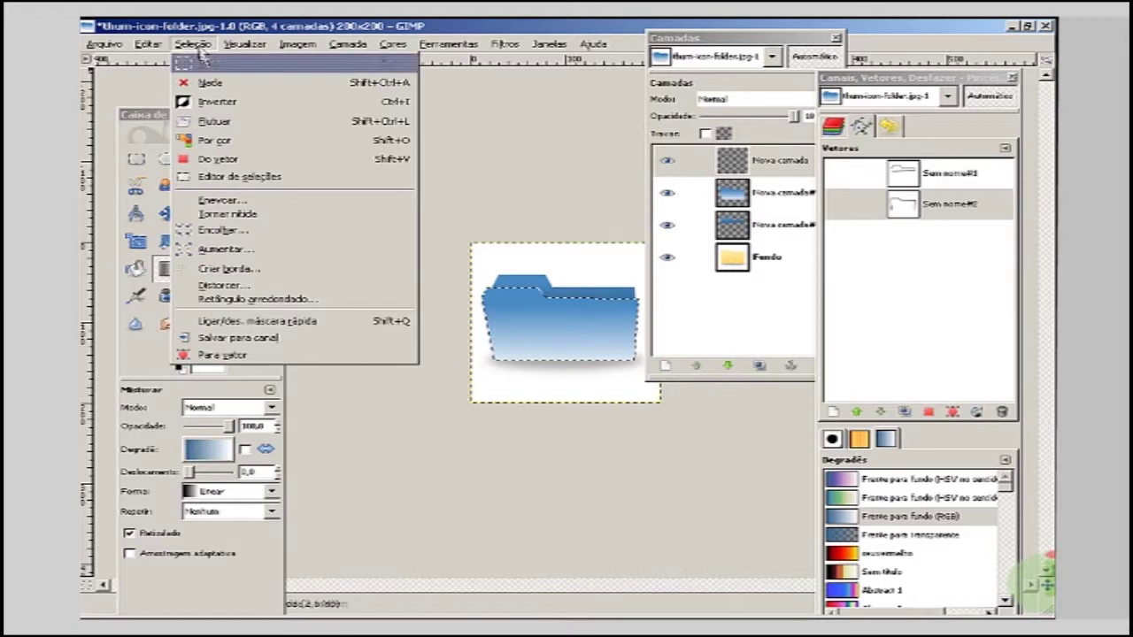
pyautogui.click(209, 83)
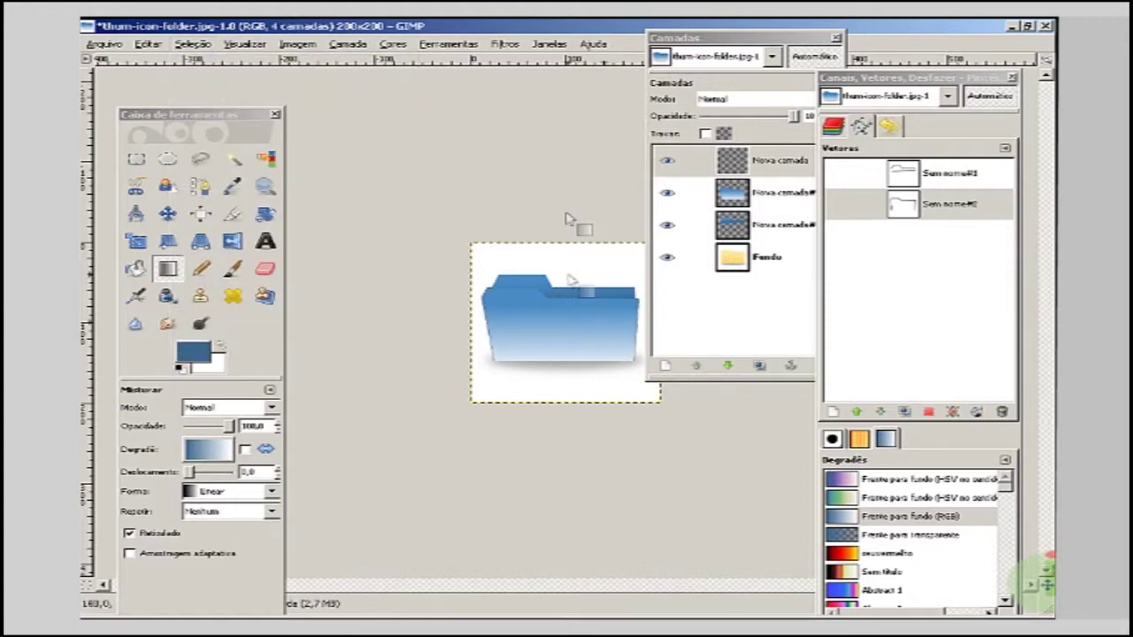
# Add another 200 × 200 px transparent layer above the layer holding the folder front's outline.
pyautogui.click(759, 37)
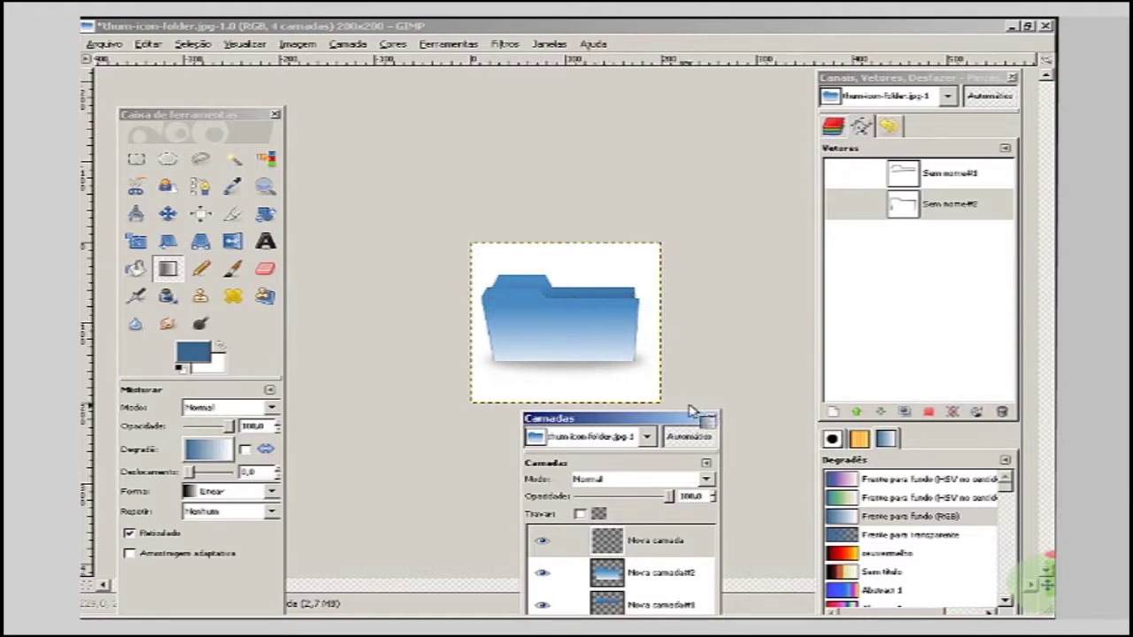
pyautogui.click(947, 170)
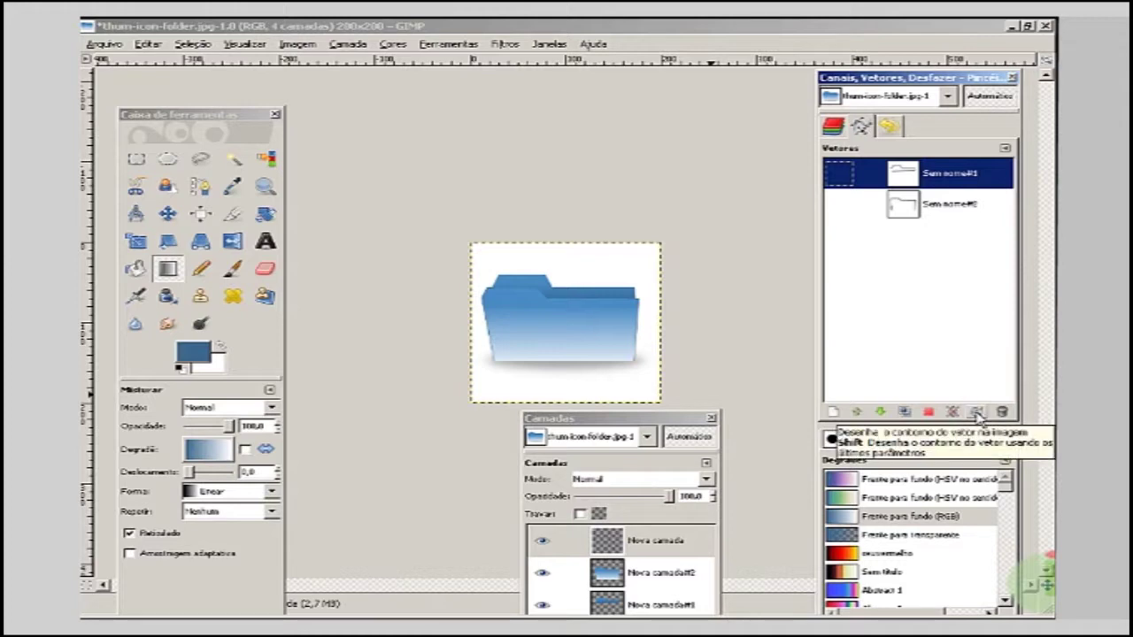
pyautogui.click(678, 417)
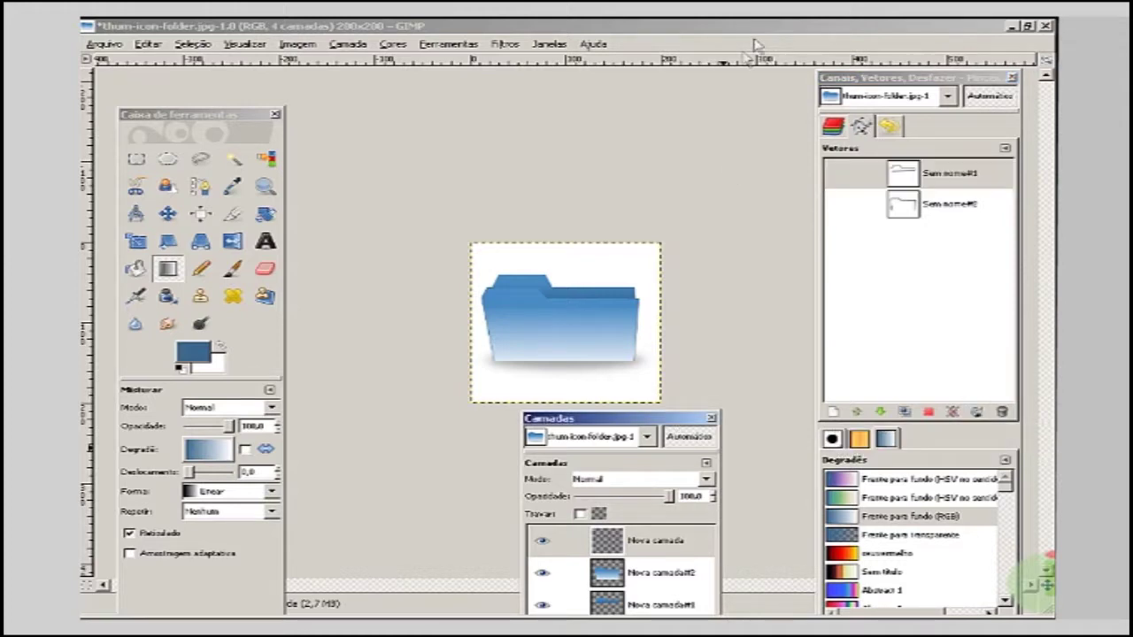
pyautogui.moveTo(748, 57); pyautogui.dragTo(755, 41)
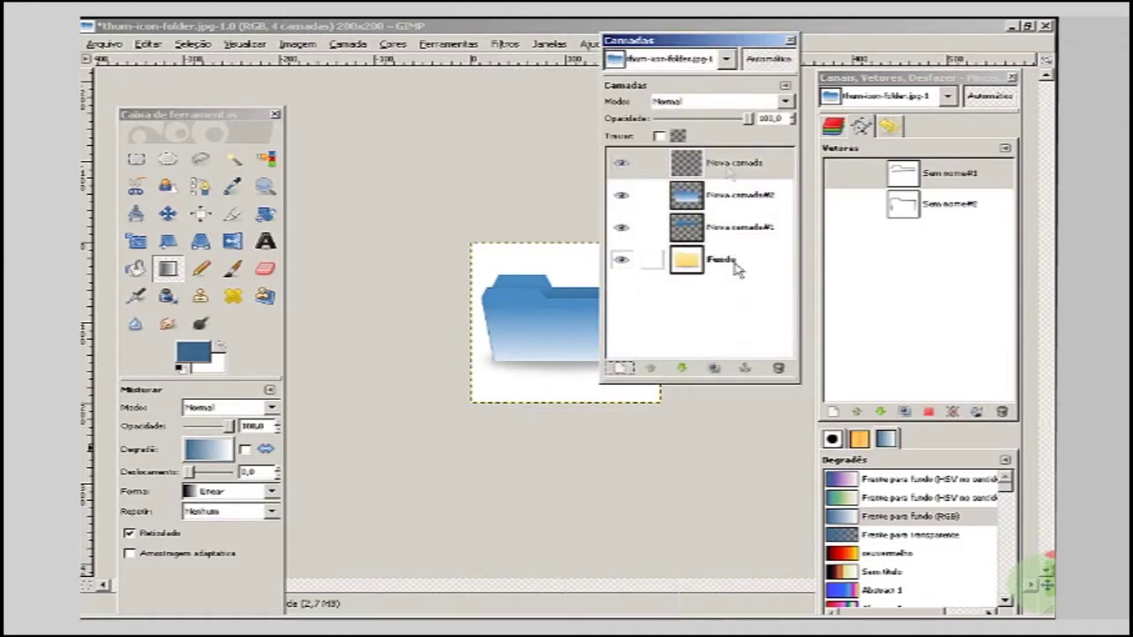
pyautogui.click(620, 369)
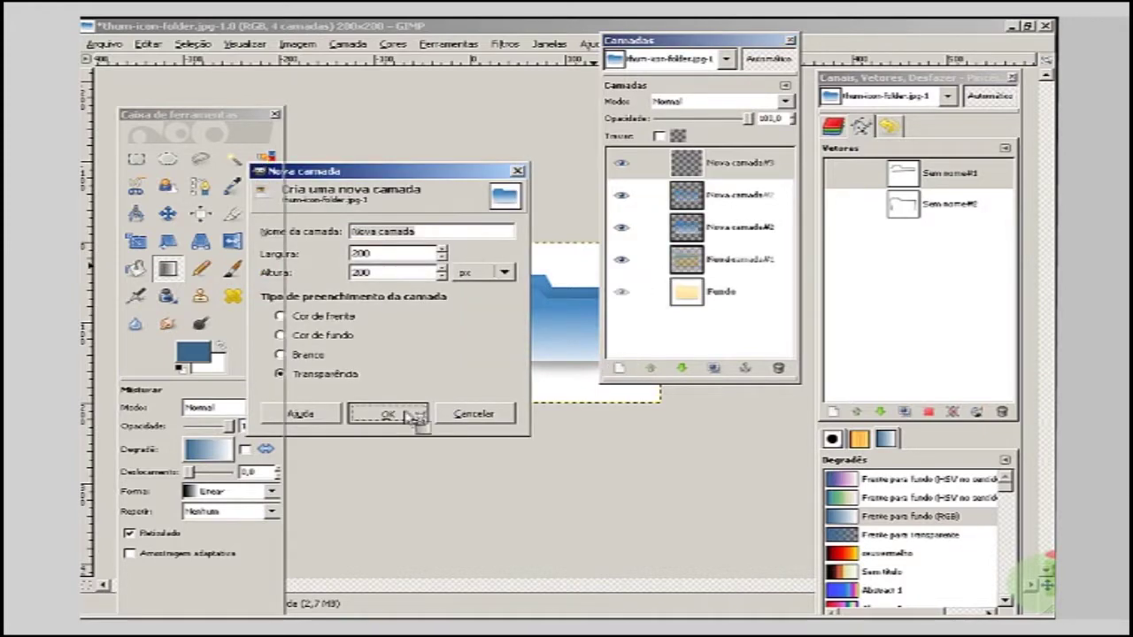
pyautogui.click(388, 415)
# Stroke the folder back path Sem nome#1 with a 1.0 px solid line on layer Nova camada#3 and clear the selection.
pyautogui.moveTo(677, 341); pyautogui.dragTo(989, 423)
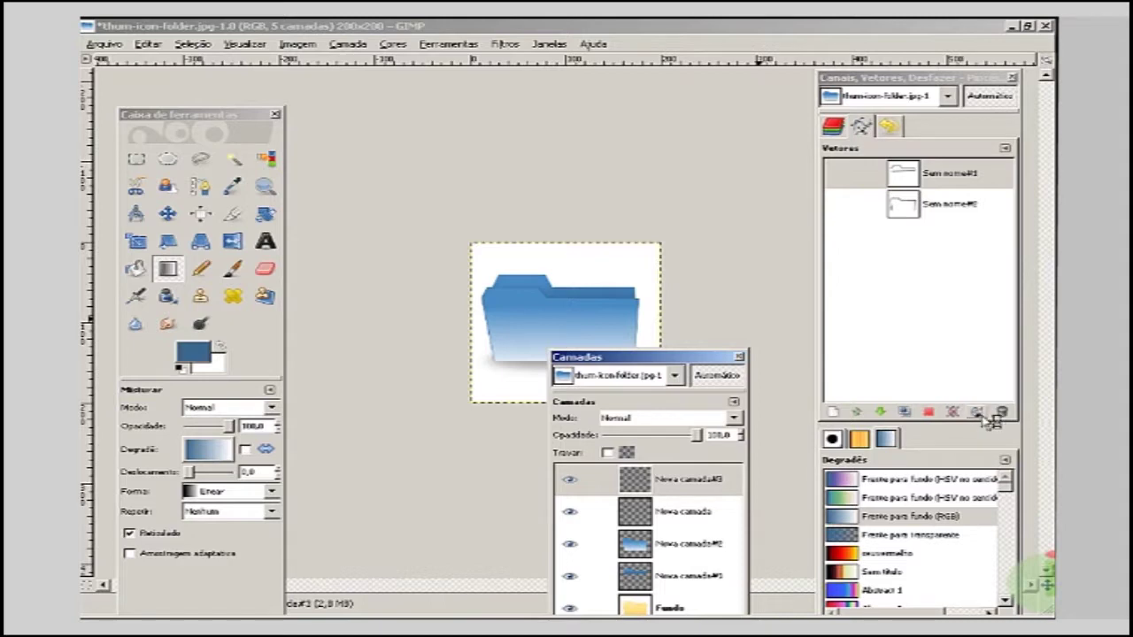
pyautogui.click(957, 173)
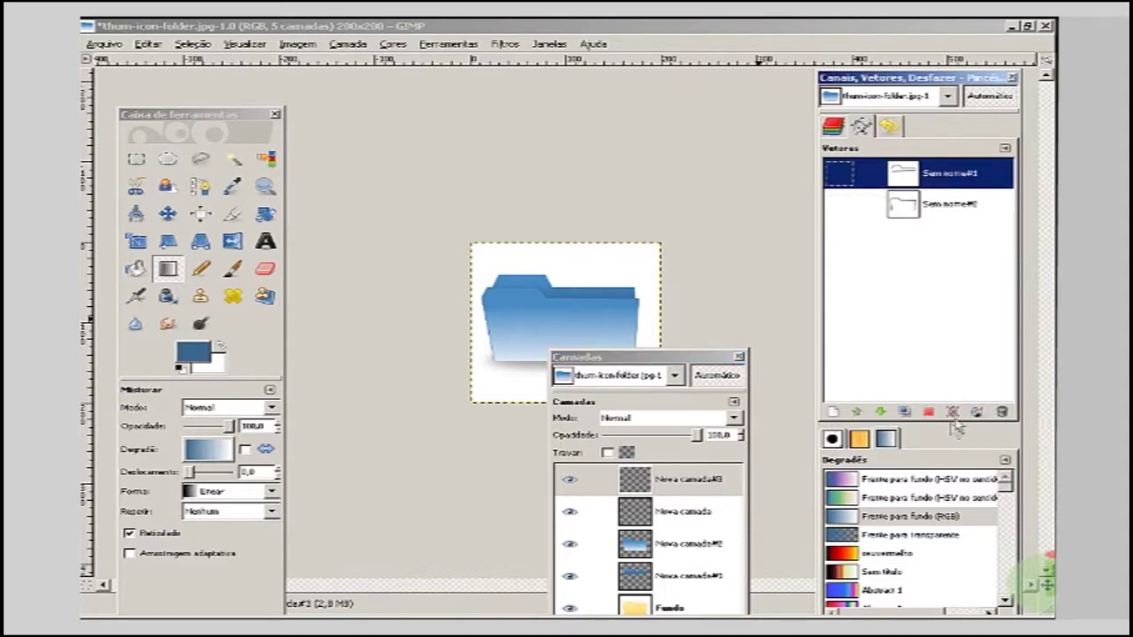
pyautogui.click(953, 413)
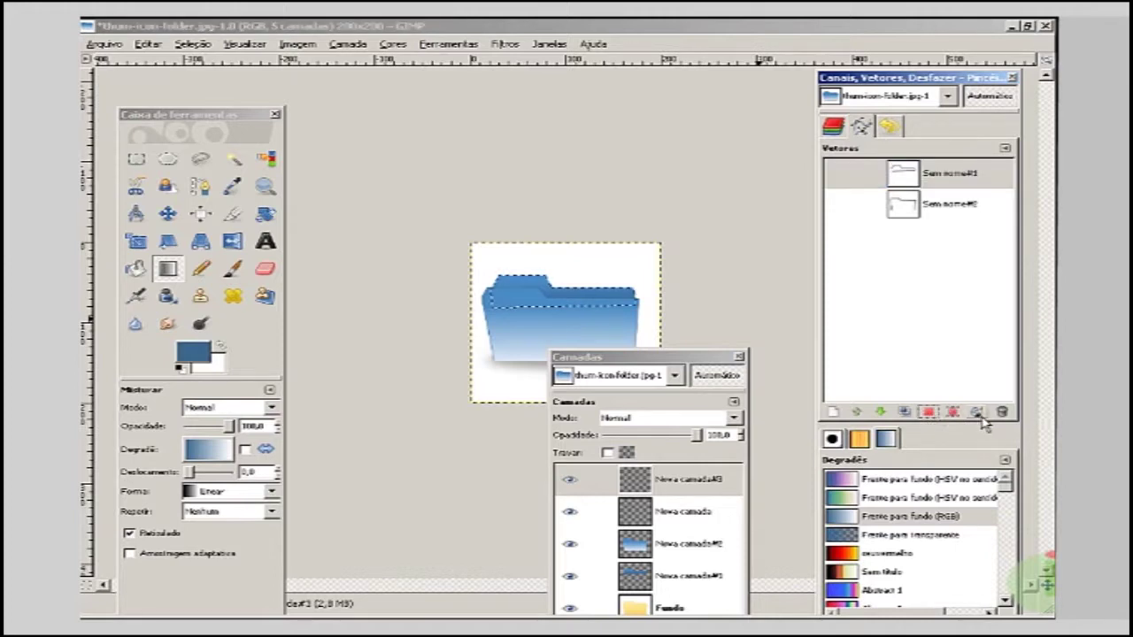
pyautogui.click(977, 413)
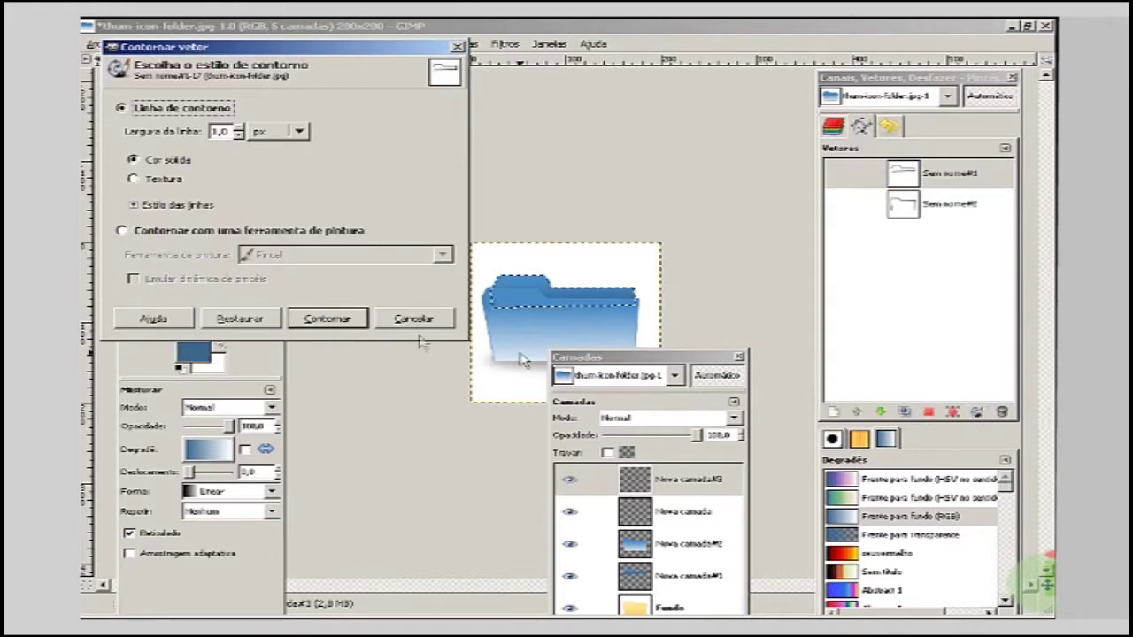
pyautogui.click(329, 319)
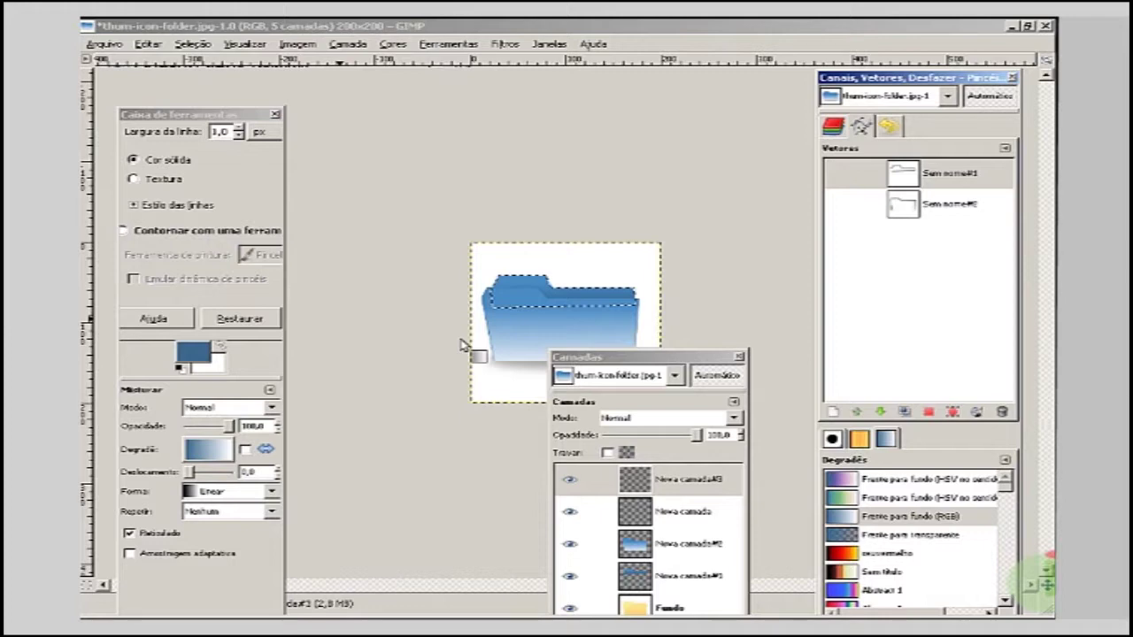
pyautogui.click(187, 46)
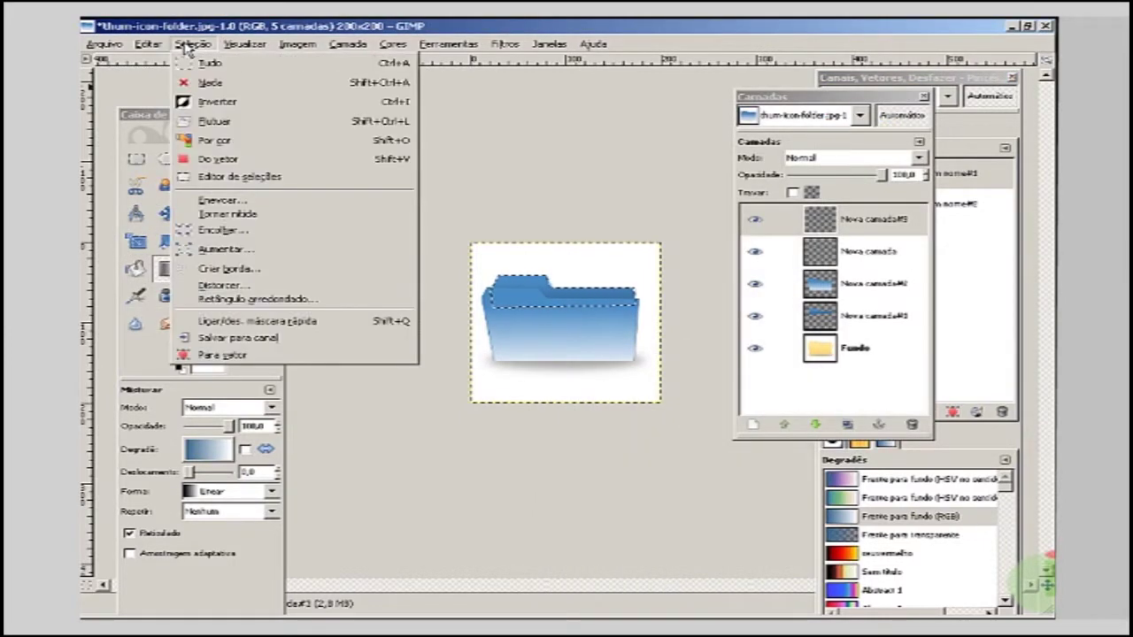
pyautogui.click(203, 82)
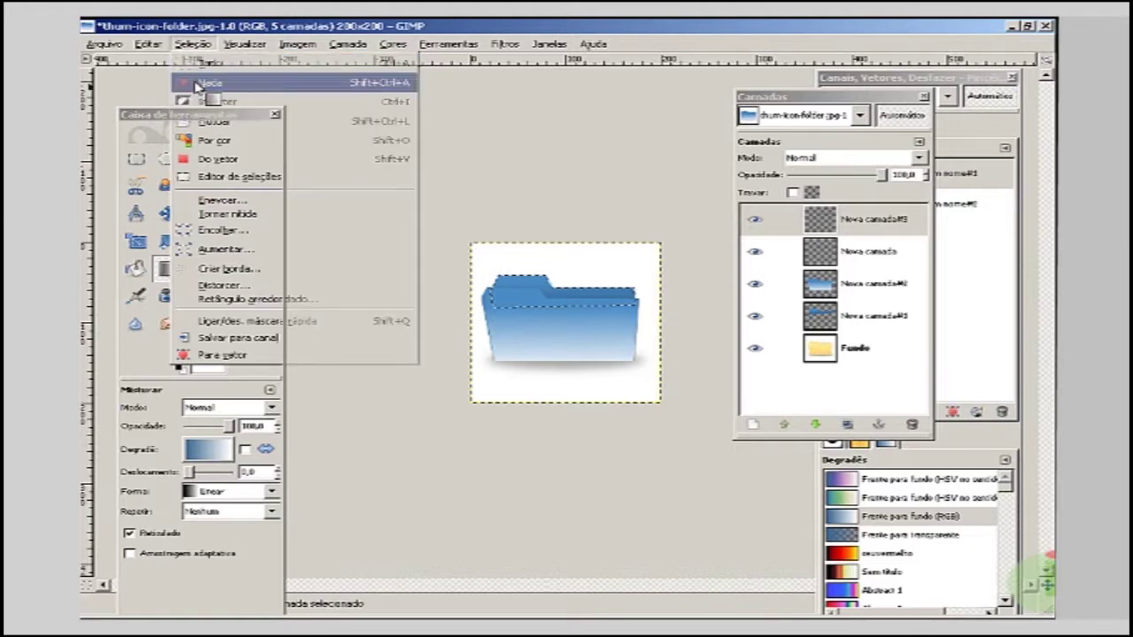
# Lower layer Nova camada#3 by two positions in the stack so that it sits beneath Nova camada#2.
pyautogui.click(883, 232)
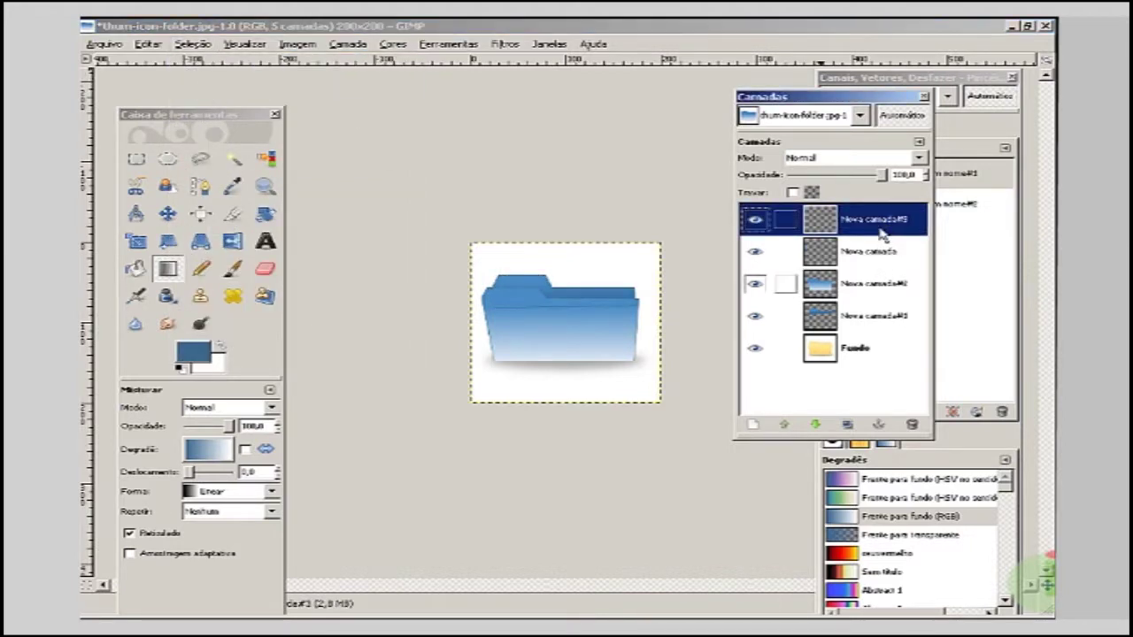
pyautogui.click(819, 425)
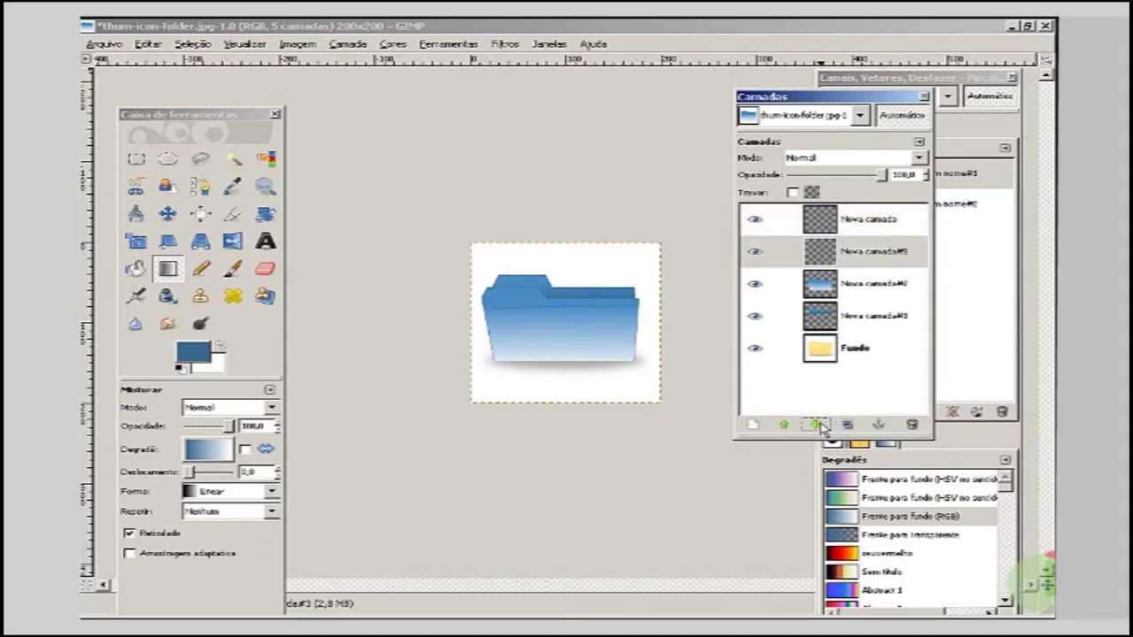
pyautogui.click(820, 424)
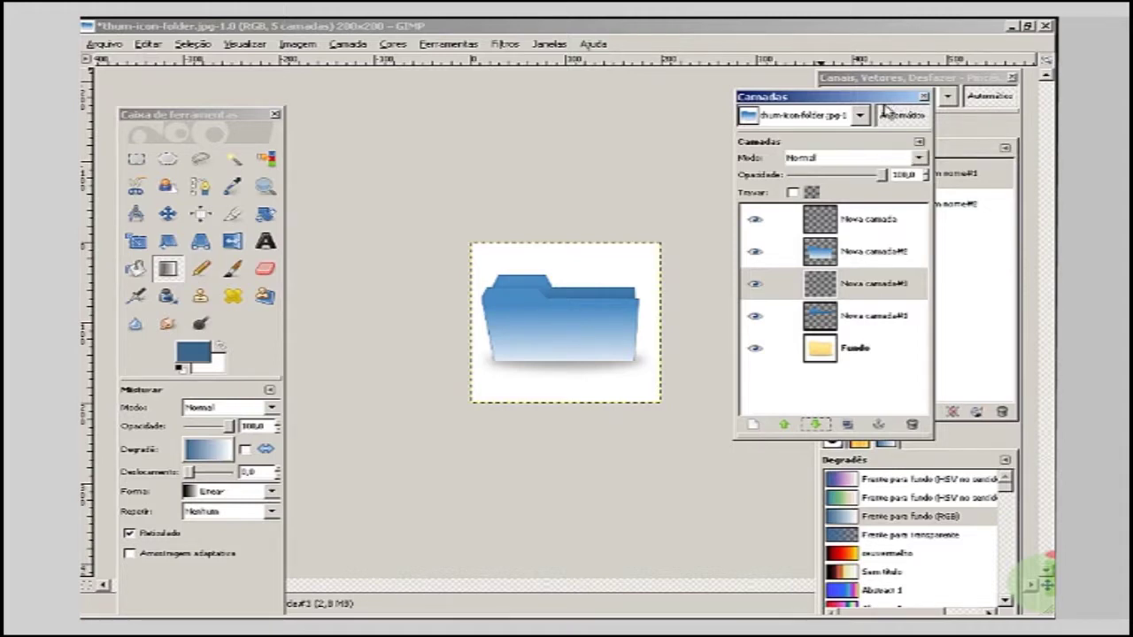
pyautogui.moveTo(829, 98); pyautogui.dragTo(759, 93)
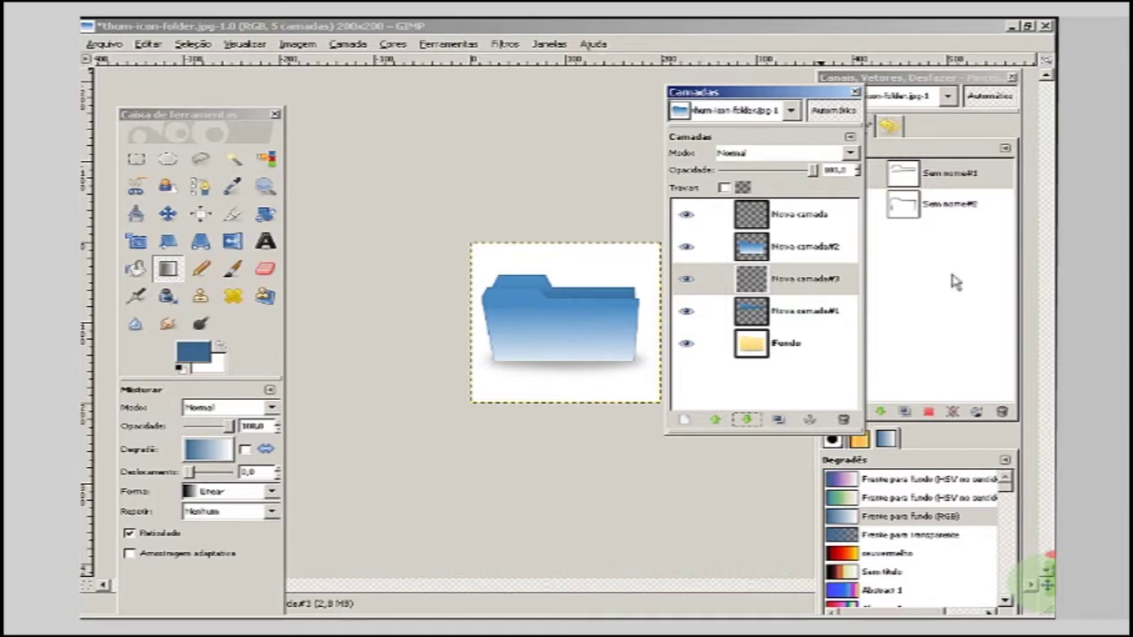
pyautogui.moveTo(825, 92); pyautogui.dragTo(947, 242)
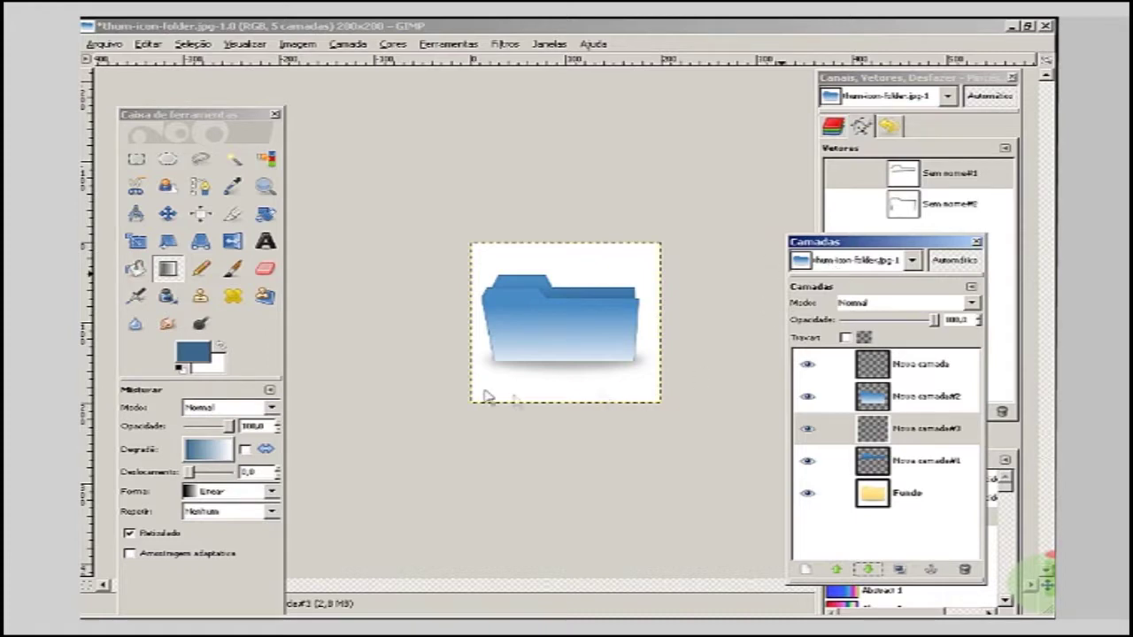
pyautogui.moveTo(417, 376); pyautogui.dragTo(416, 366)
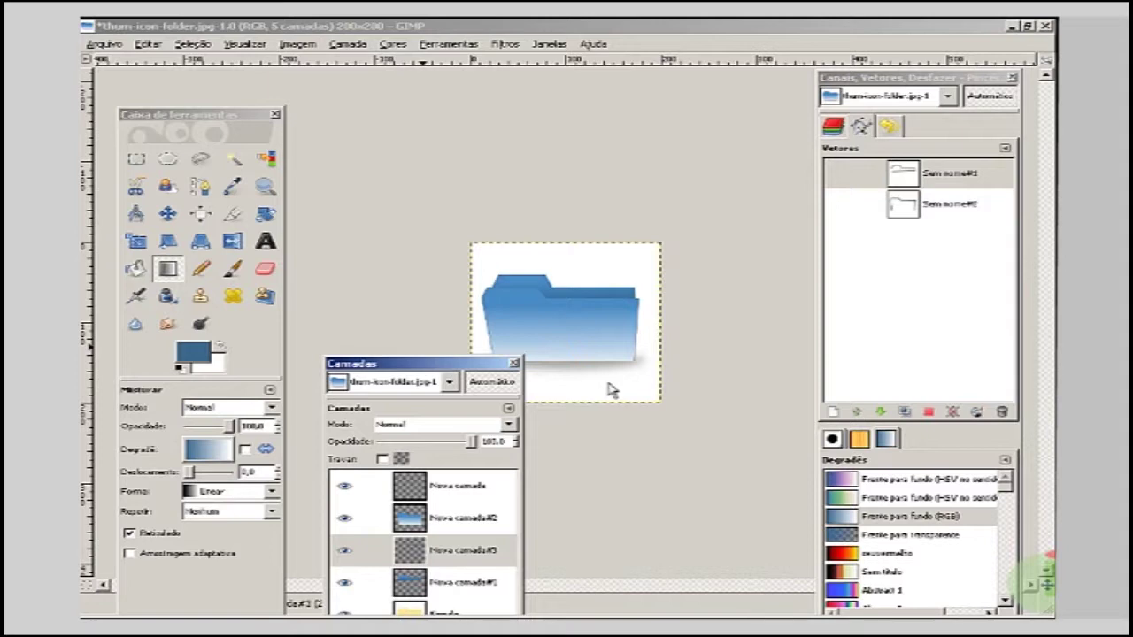
pyautogui.moveTo(611, 390); pyautogui.dragTo(715, 398)
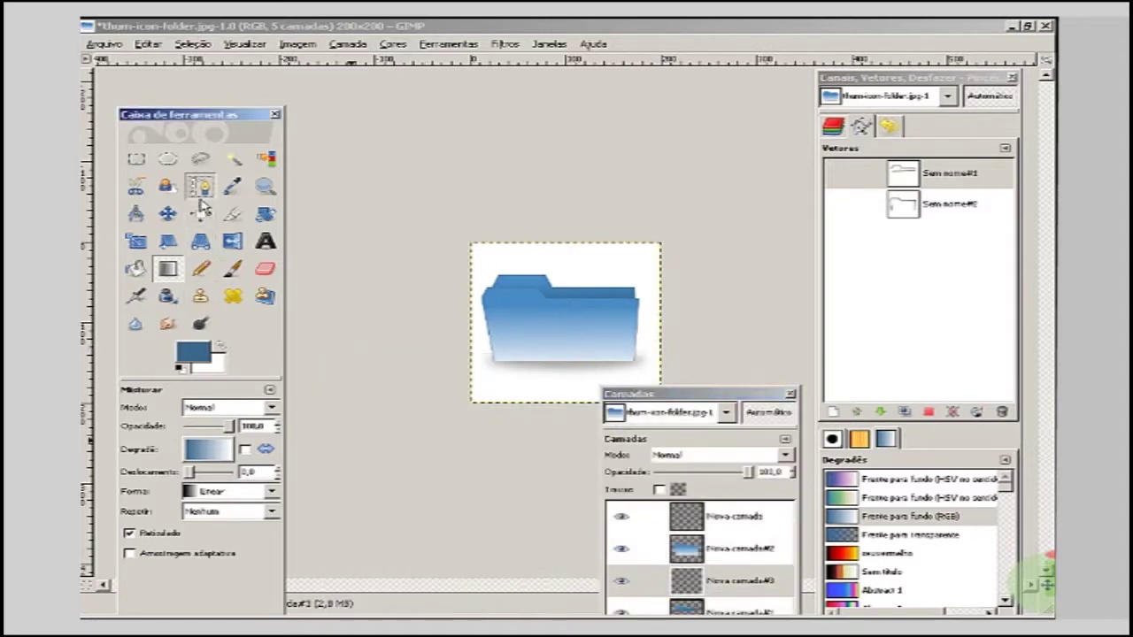
# Draw an arched path with the Paths tool between the two bottom corners of the folder front, with a curved anchor midway.
pyautogui.click(200, 192)
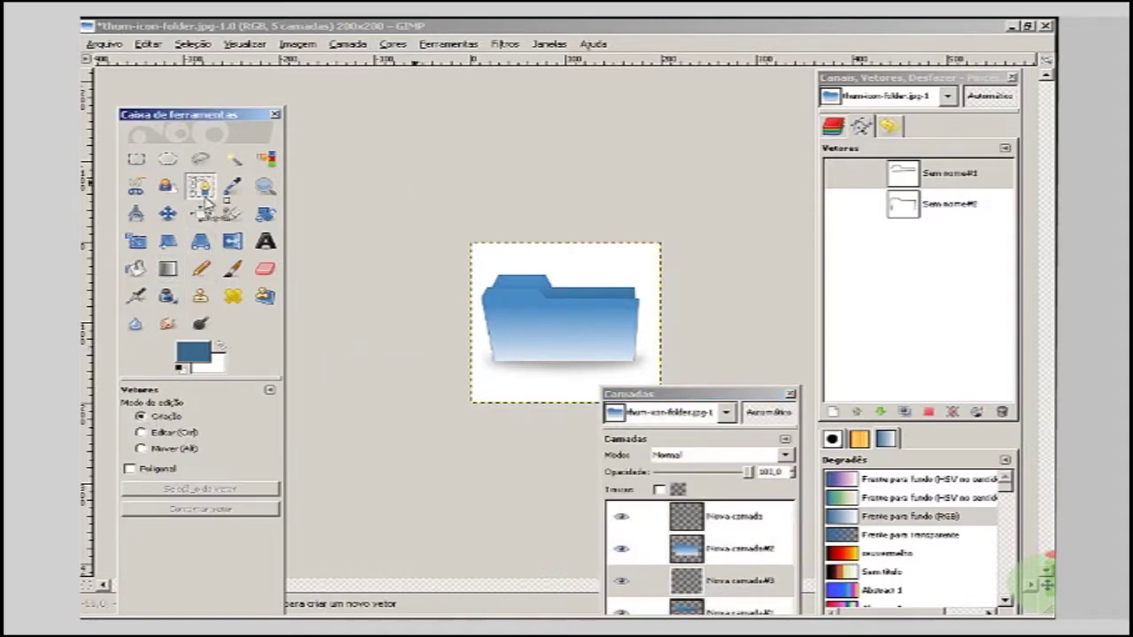
pyautogui.click(493, 358)
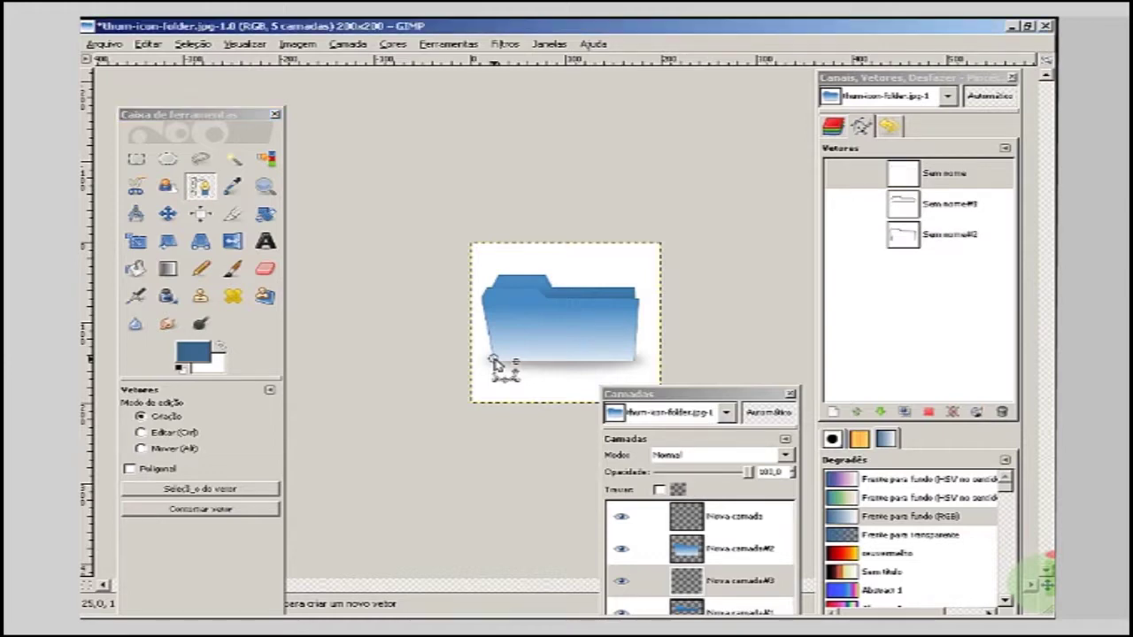
pyautogui.moveTo(575, 331); pyautogui.dragTo(631, 334)
pyautogui.click(632, 361)
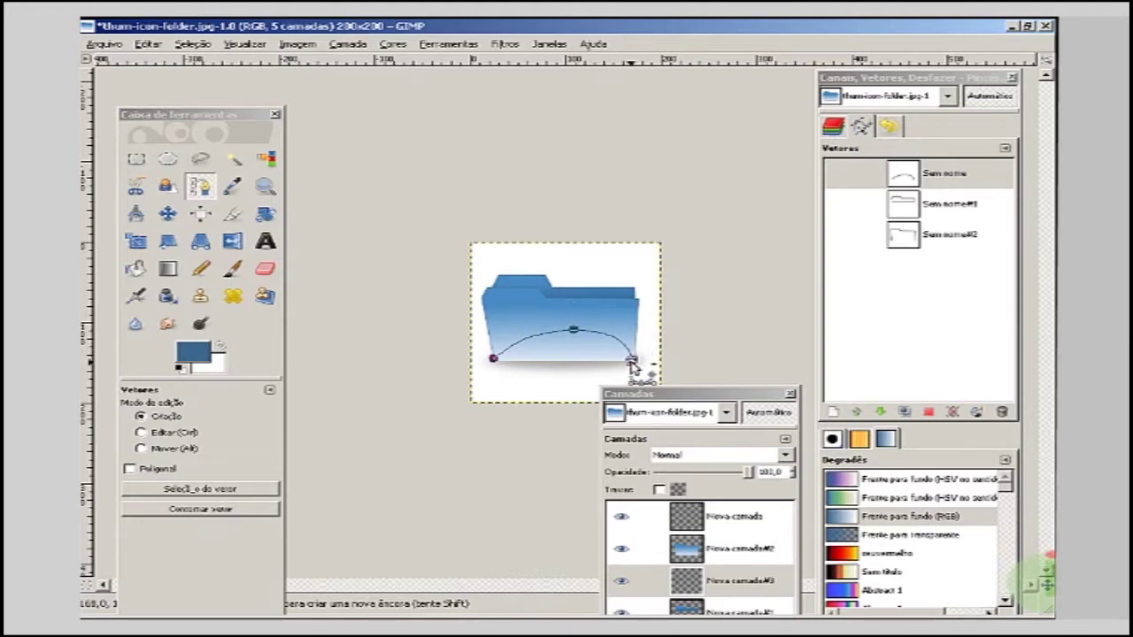
pyautogui.moveTo(634, 371); pyautogui.dragTo(635, 375)
pyautogui.click(493, 359)
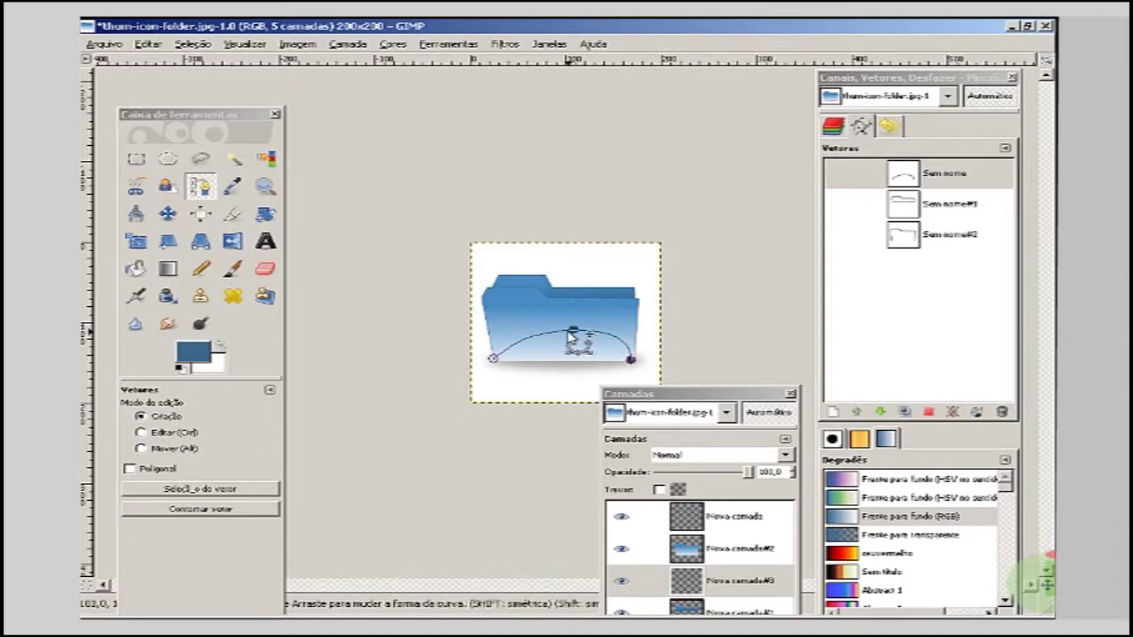
# Centre the arched path's middle anchor between the end anchors and adjust its curve handle for an even arc.
pyautogui.click(574, 333)
pyautogui.moveTo(576, 333); pyautogui.dragTo(566, 336)
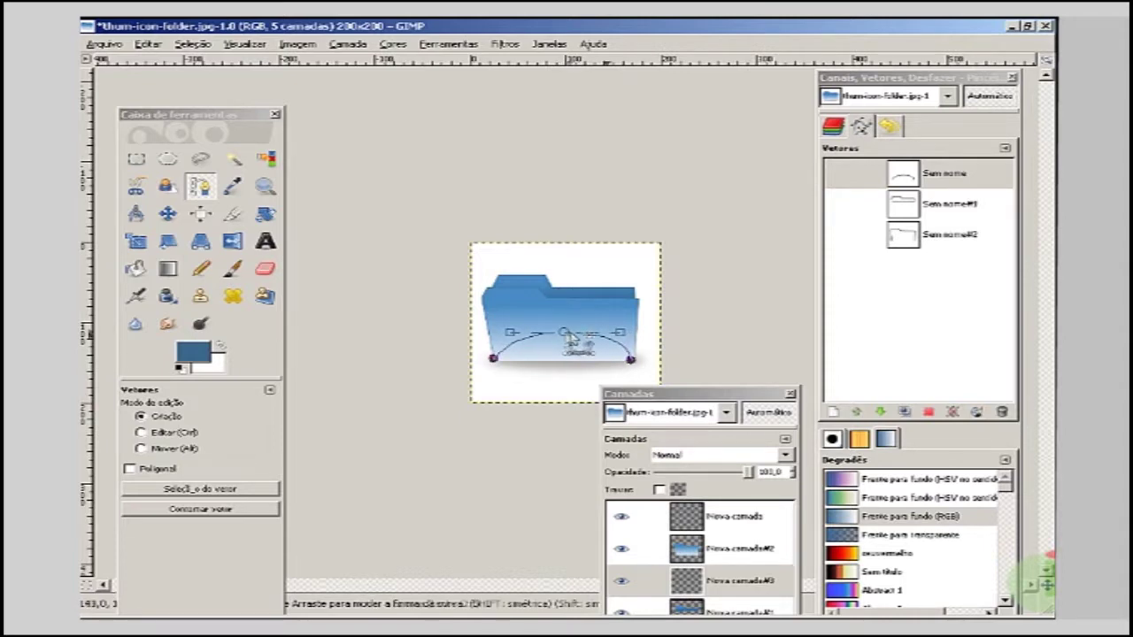
pyautogui.moveTo(620, 336); pyautogui.dragTo(611, 348)
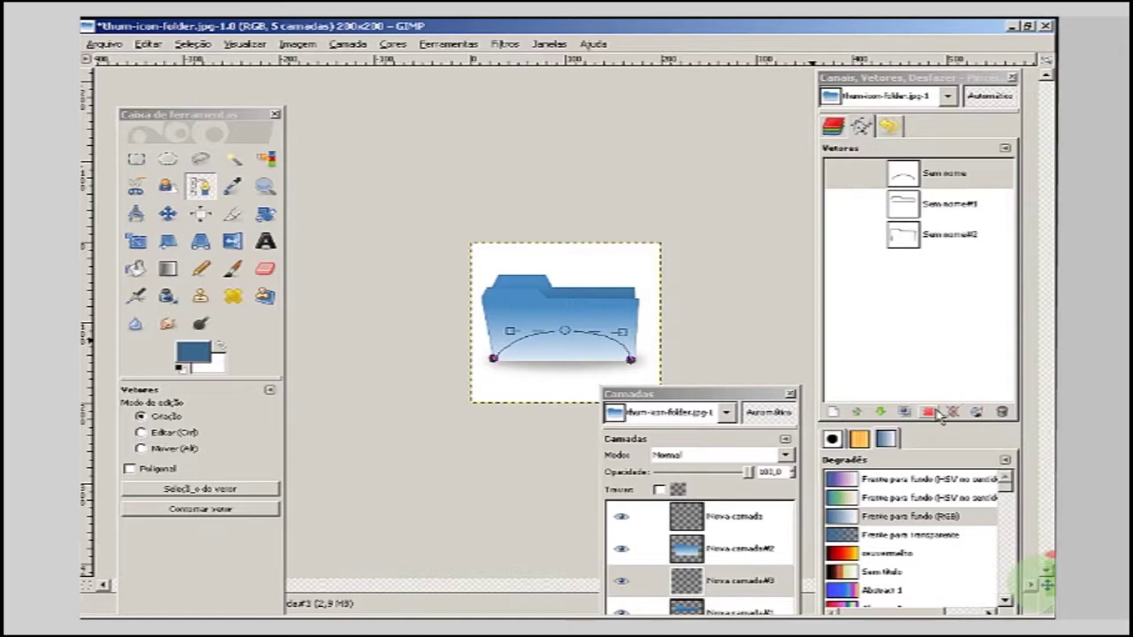
# Convert the arched path into a selection and add a 200 × 200 px transparent layer above Nova camada.
pyautogui.click(936, 413)
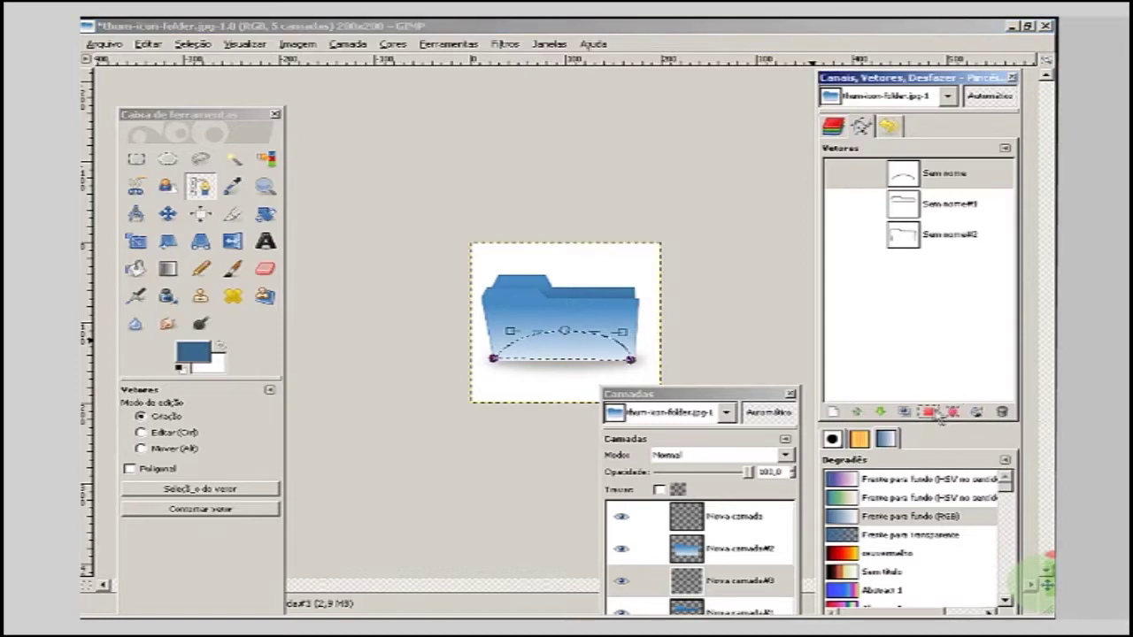
pyautogui.moveTo(746, 396); pyautogui.dragTo(951, 114)
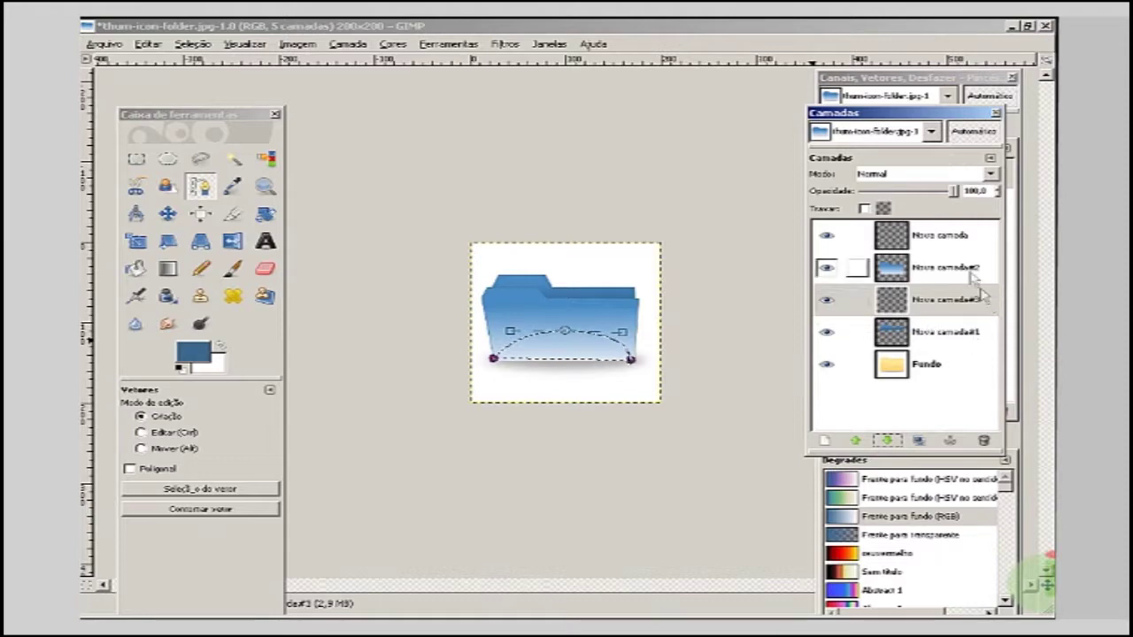
pyautogui.click(958, 236)
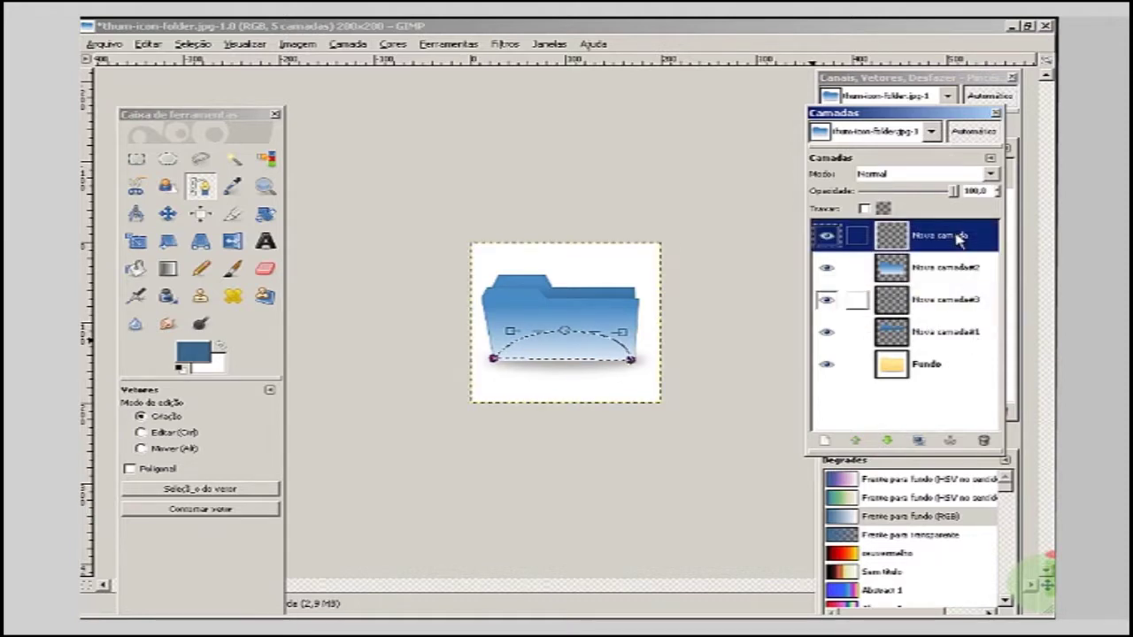
pyautogui.click(825, 441)
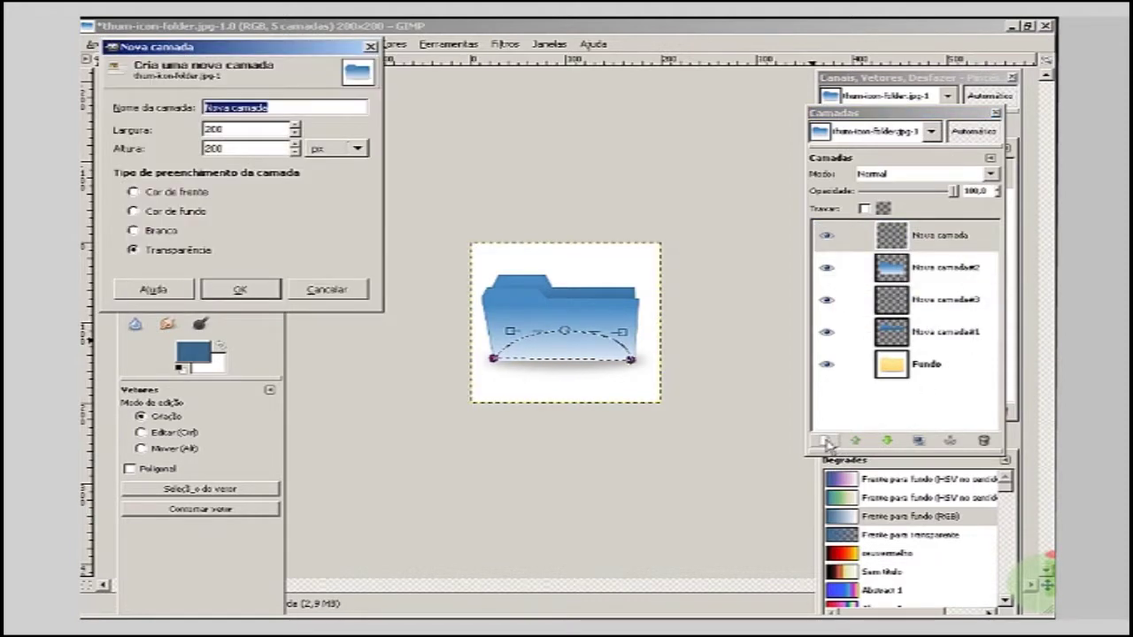
pyautogui.click(239, 289)
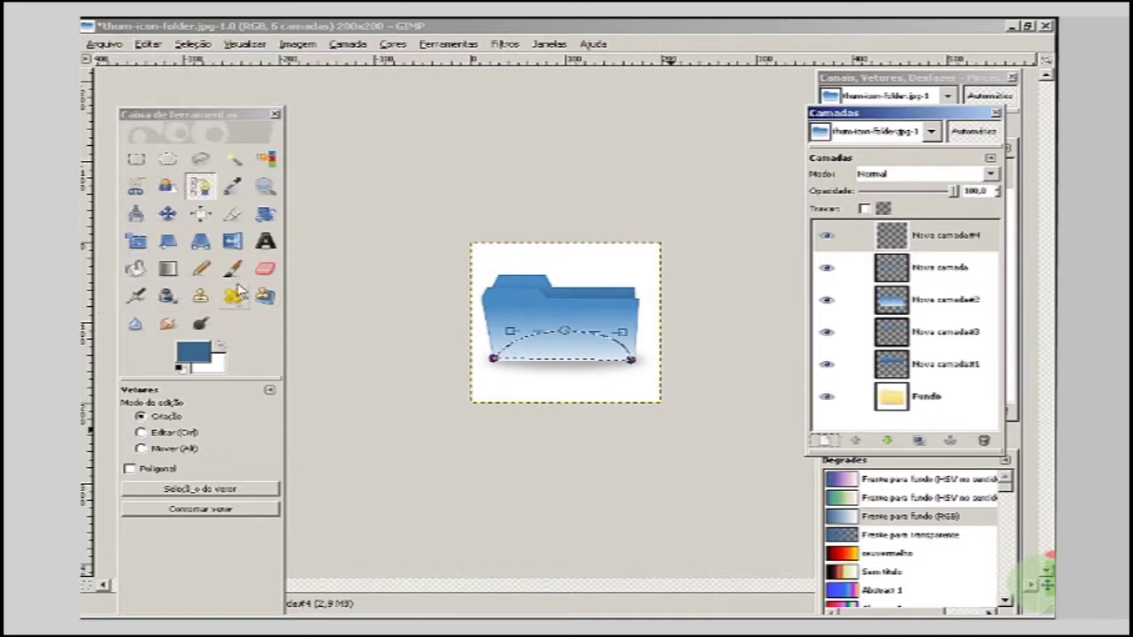
# Fill the arched selection on Nova camada#4 with white using Bucket Fill, after swapping the foreground and background colours, and clear the selection.
pyautogui.click(223, 352)
pyautogui.click(135, 268)
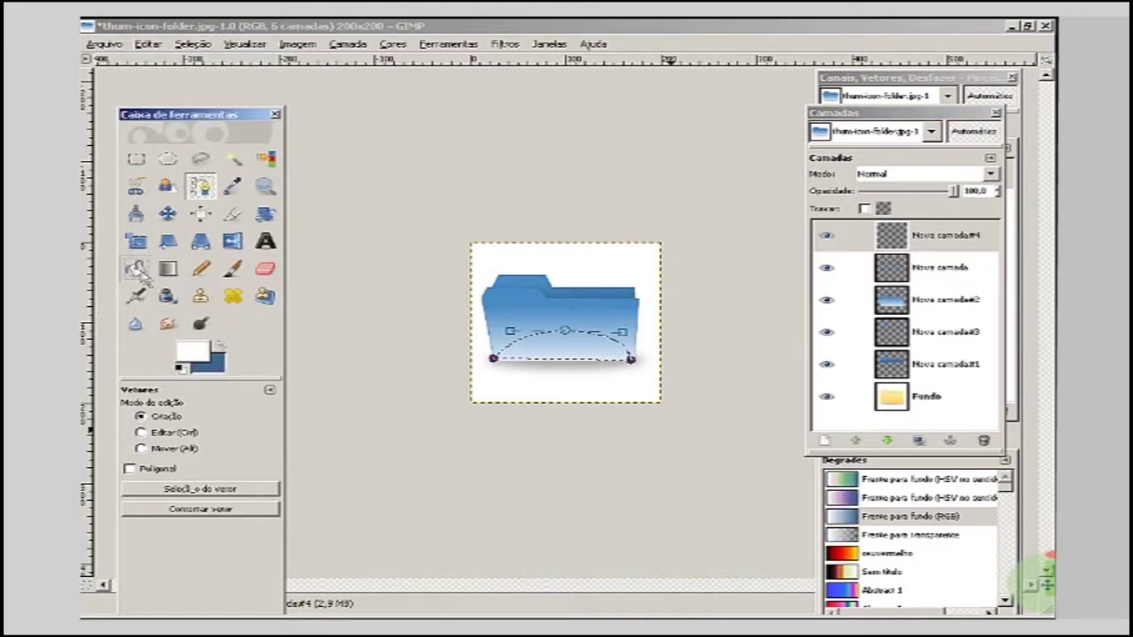
pyautogui.click(572, 345)
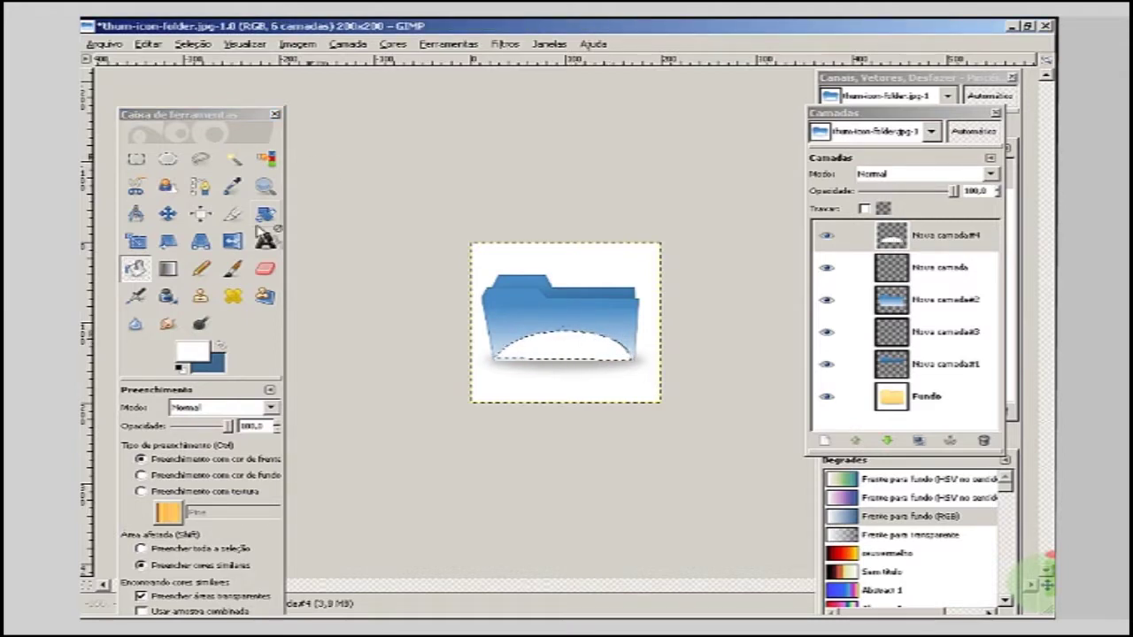
pyautogui.click(190, 45)
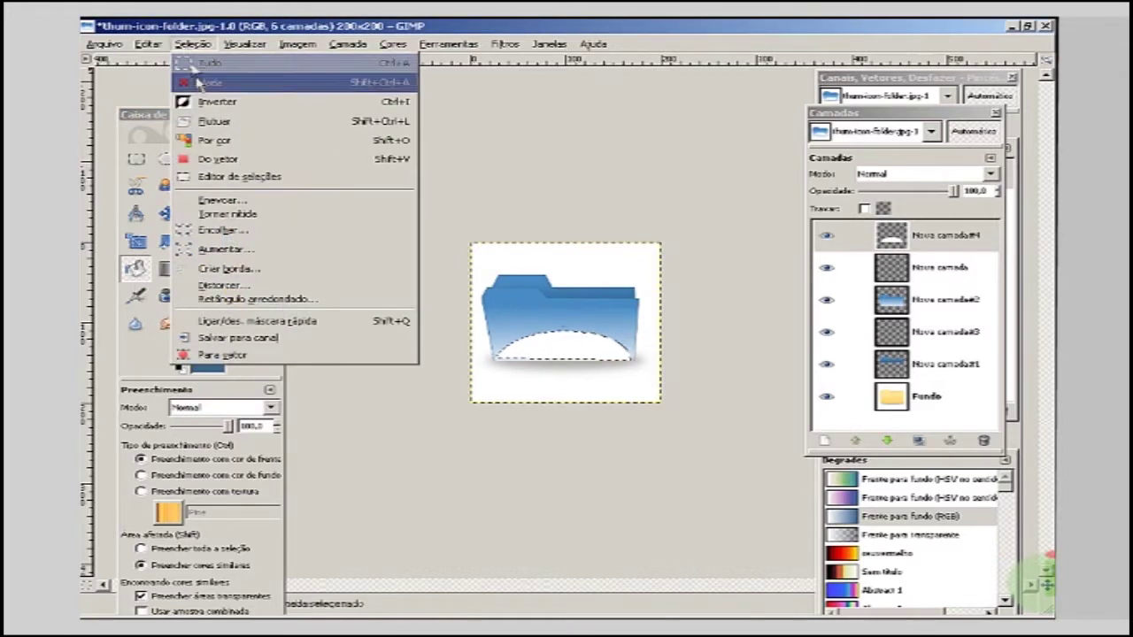
pyautogui.click(191, 82)
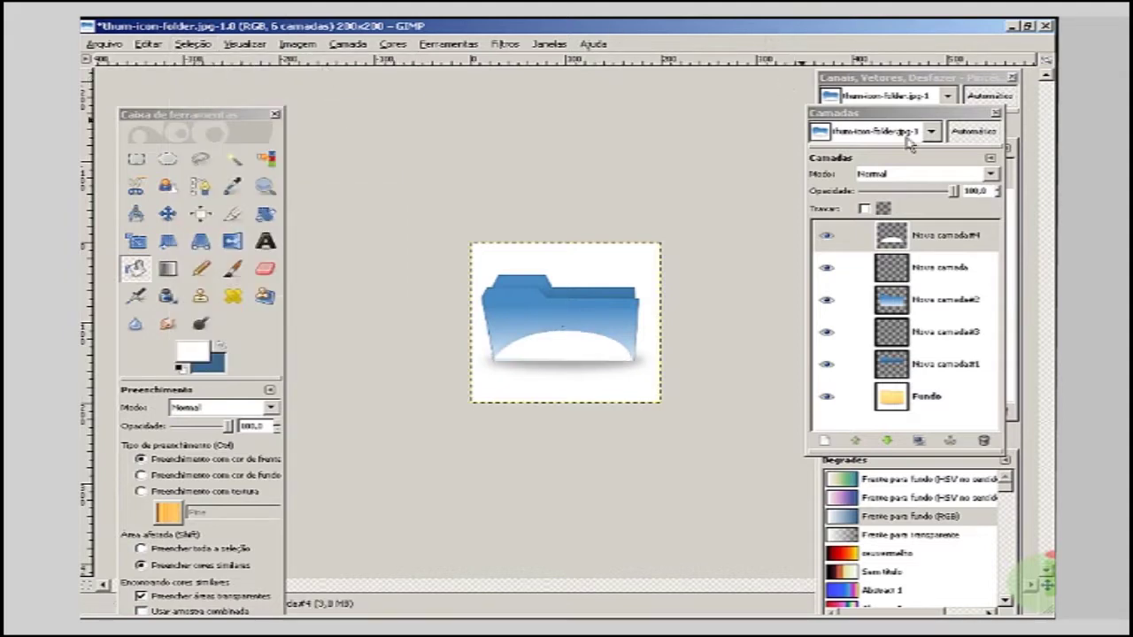
# Set the opacity of the white arch layer Nova camada#4 to 9.6.
pyautogui.moveTo(949, 114); pyautogui.dragTo(805, 164)
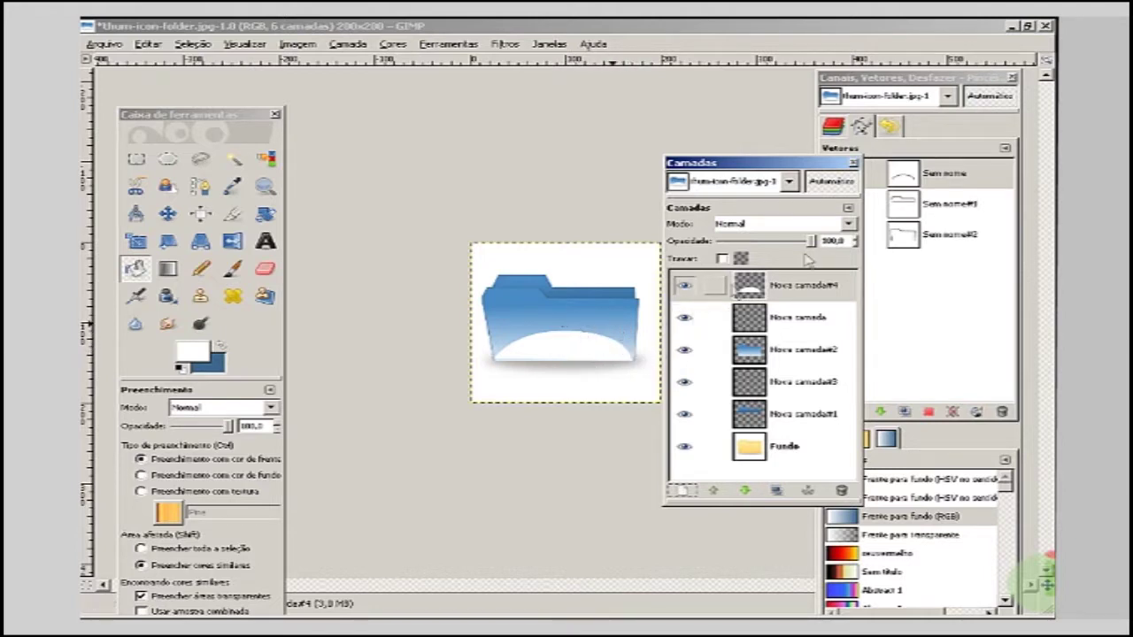
pyautogui.moveTo(810, 241); pyautogui.dragTo(734, 256)
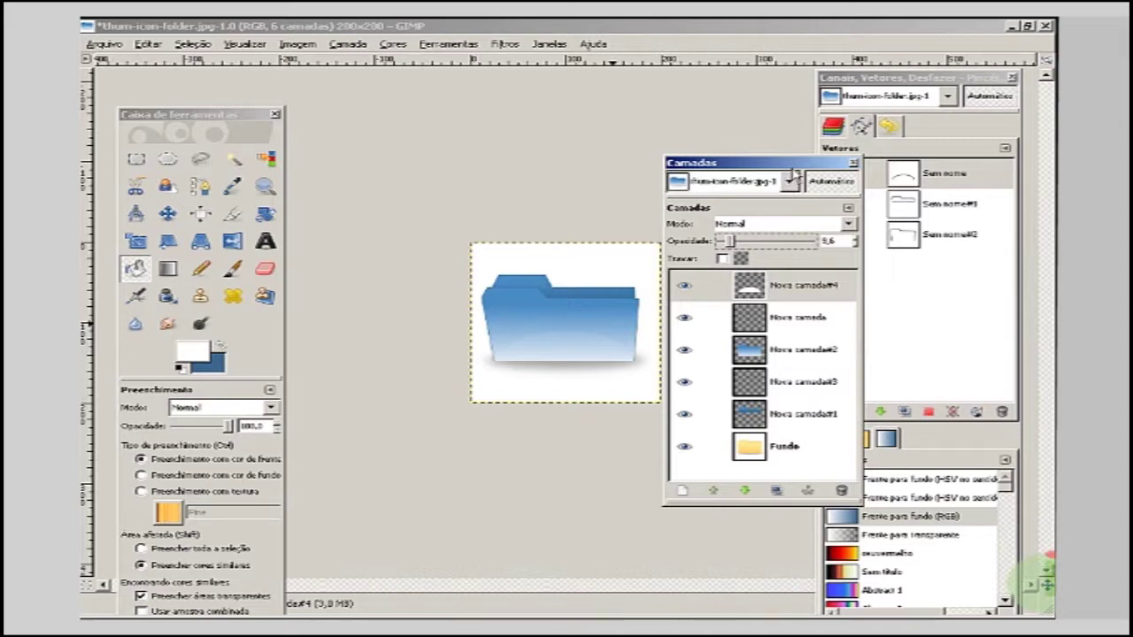
pyautogui.moveTo(804, 172); pyautogui.dragTo(929, 212)
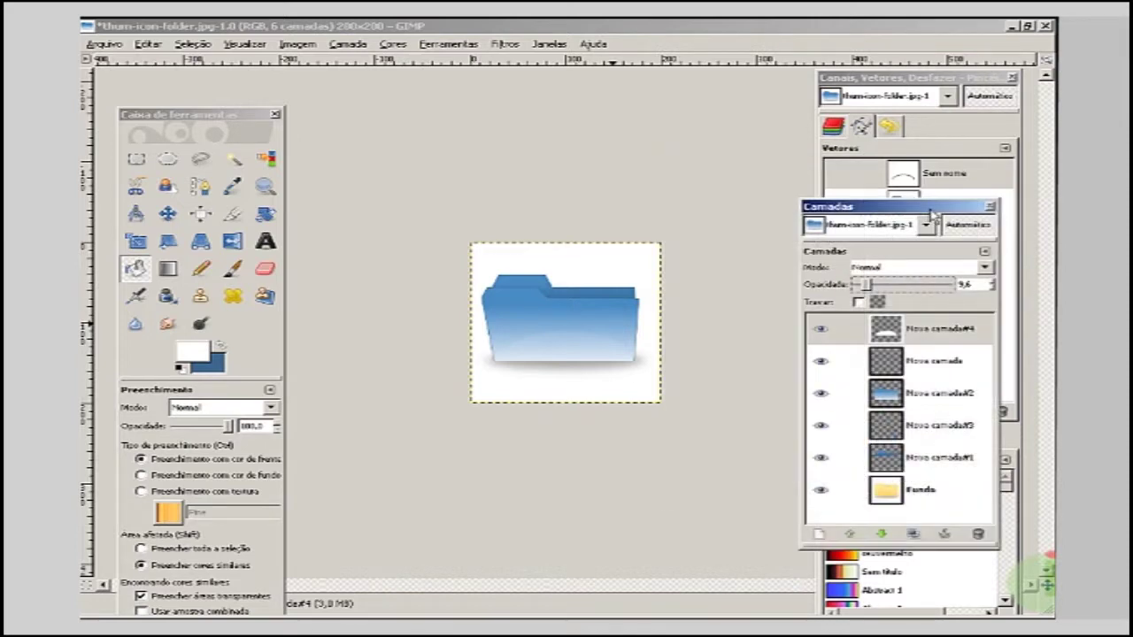
# Apply a black drop shadow to folder front layer Nova camada#2 with X and Y offsets of 8, blur radius 15 and opacity 54.
pyautogui.click(962, 410)
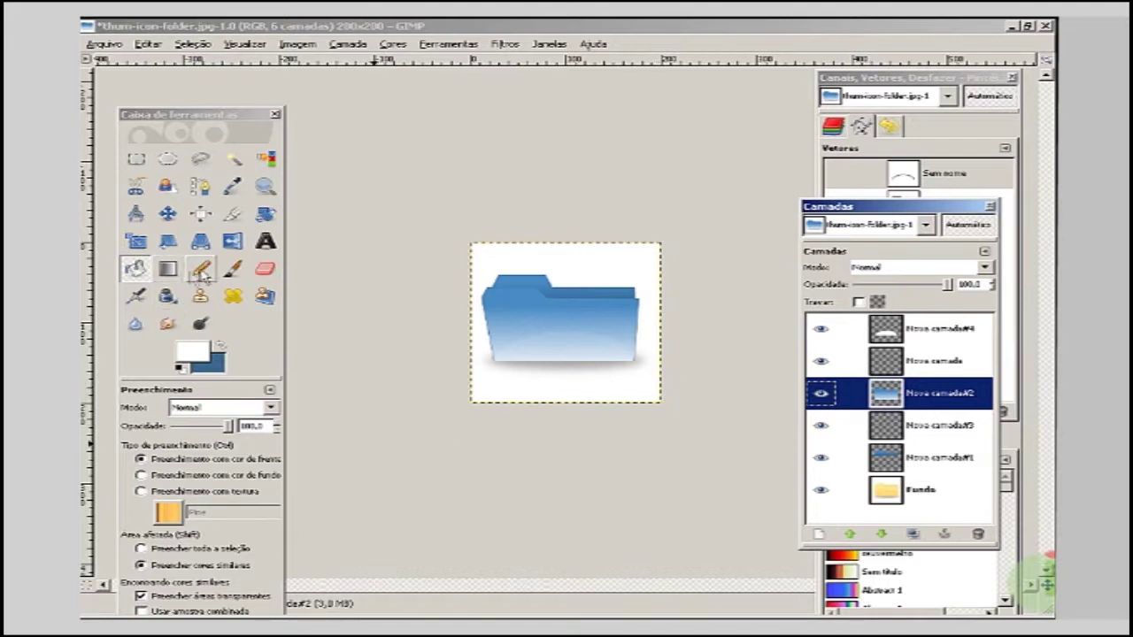
pyautogui.click(504, 45)
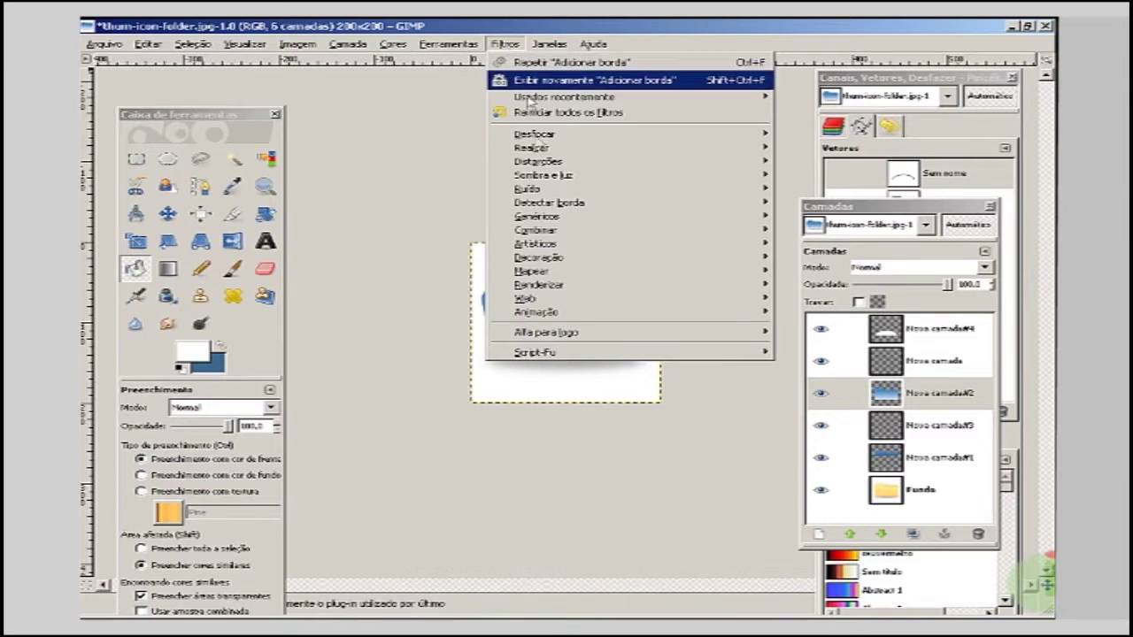
pyautogui.moveTo(572, 177)
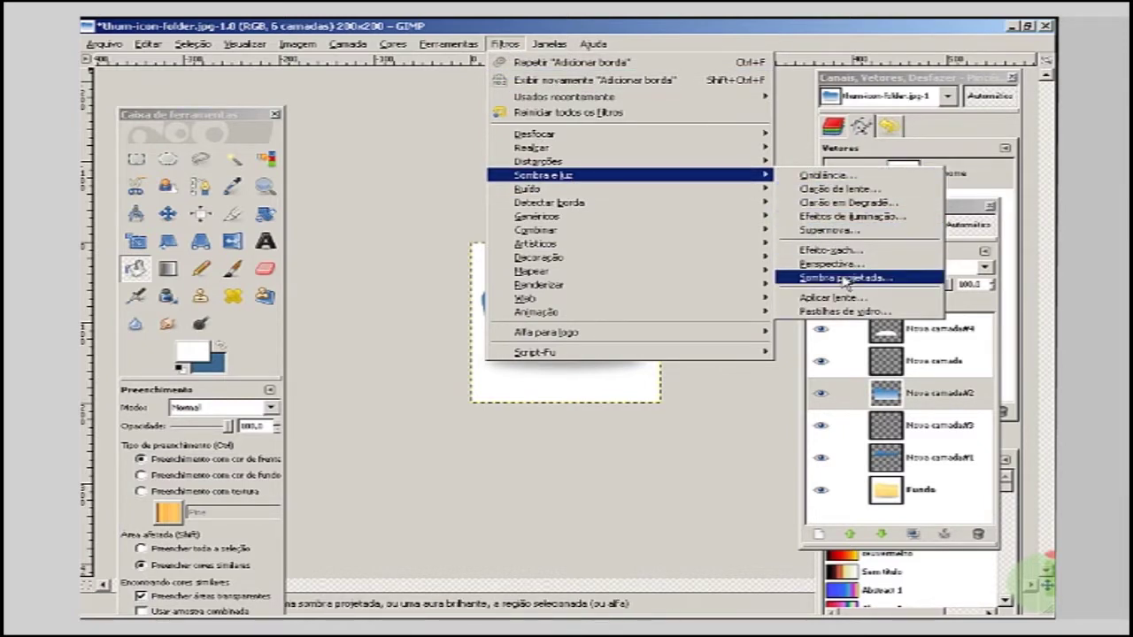
pyautogui.click(845, 278)
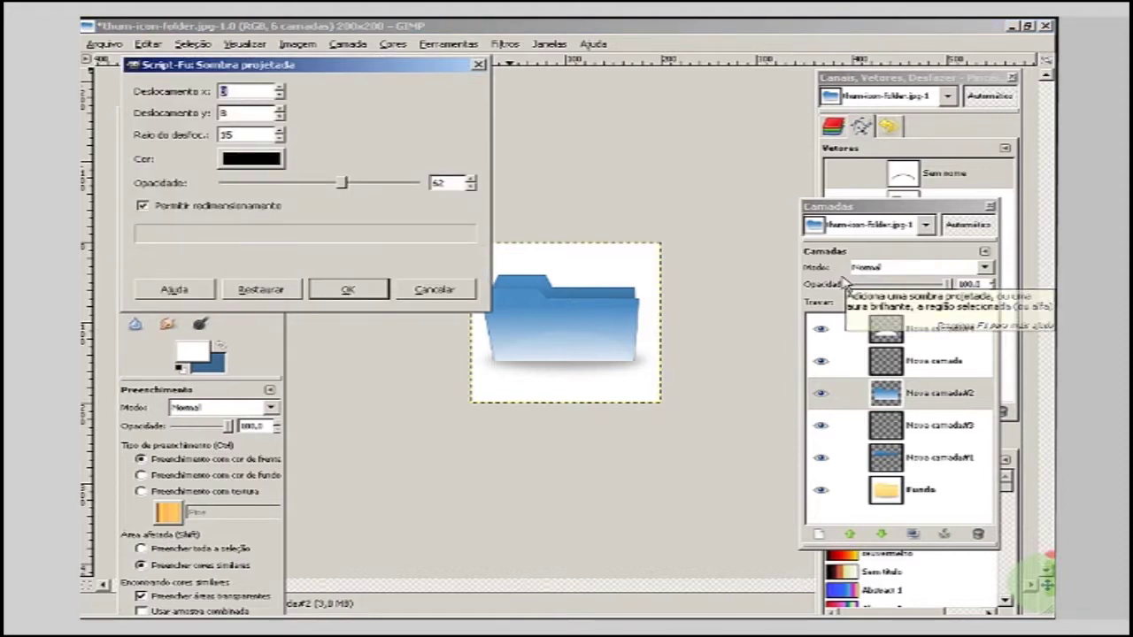
pyautogui.moveTo(345, 189); pyautogui.dragTo(328, 189)
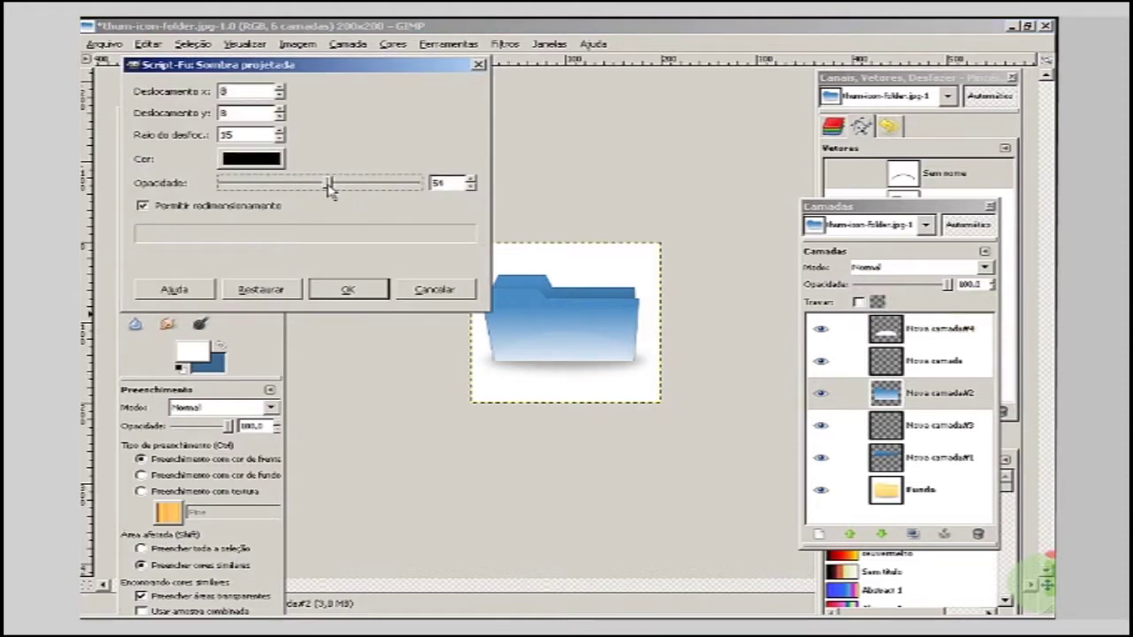
pyautogui.click(358, 295)
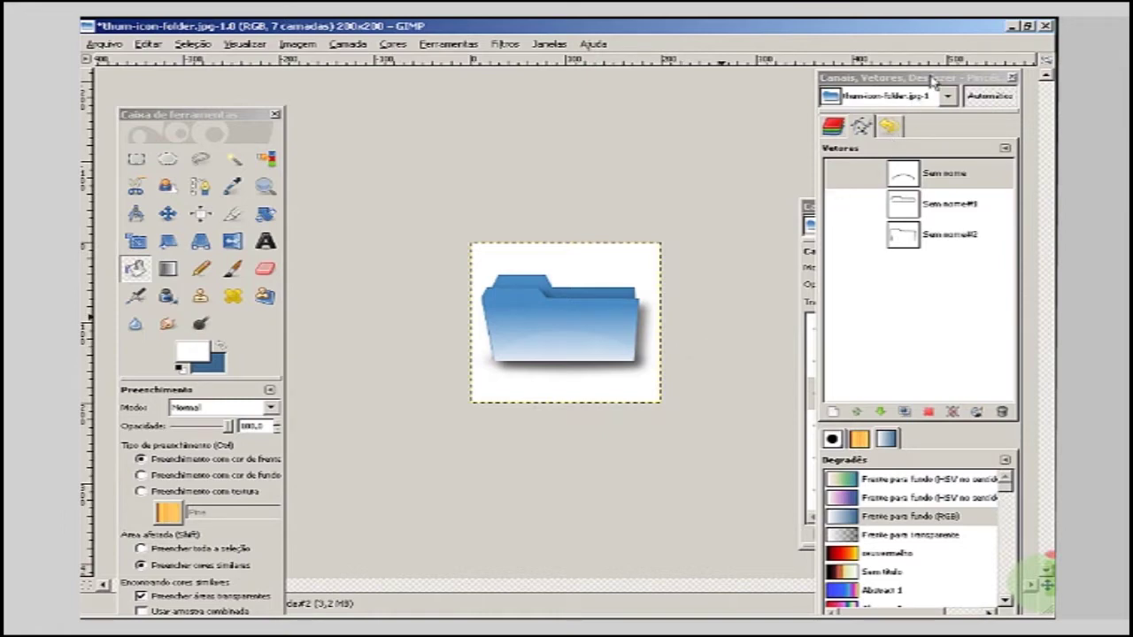
pyautogui.click(934, 82)
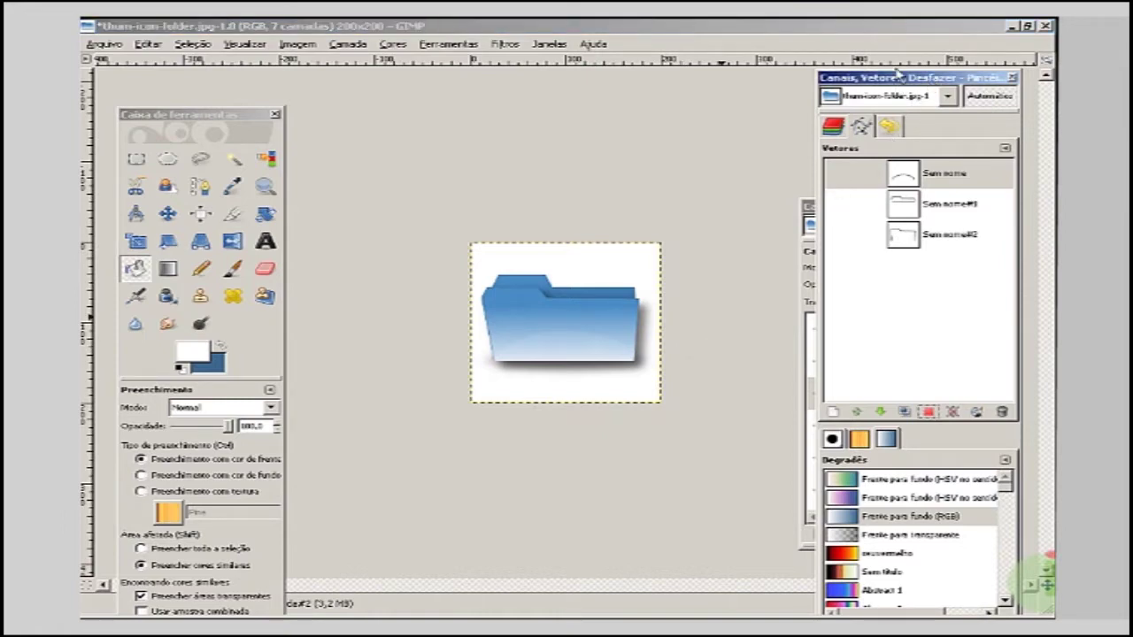
pyautogui.moveTo(900, 78); pyautogui.dragTo(898, 73)
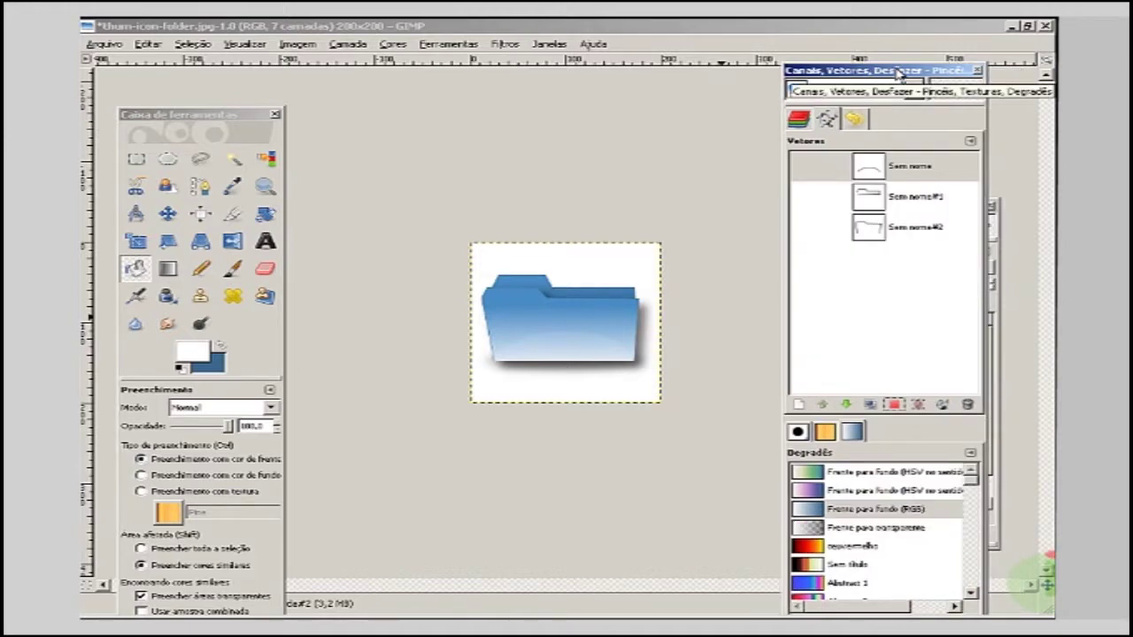